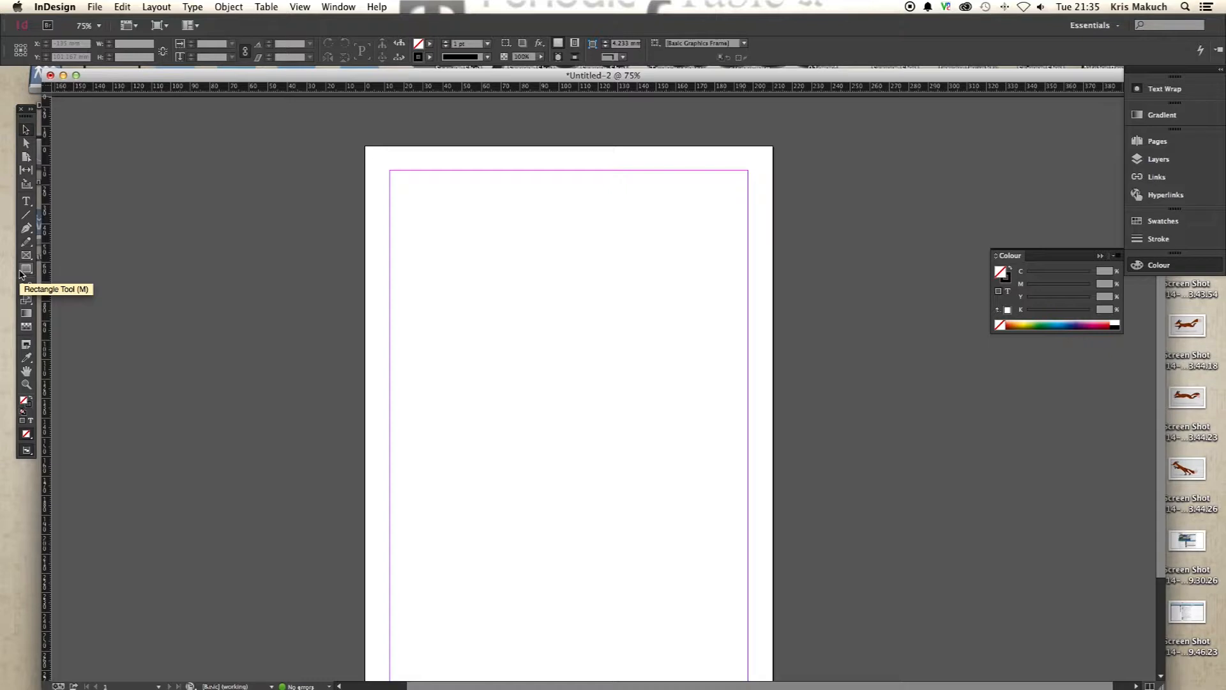
- Choose the Ellipse tool and set a bright blue fill with no stroke
left_click_drag(20, 275, 81, 285)
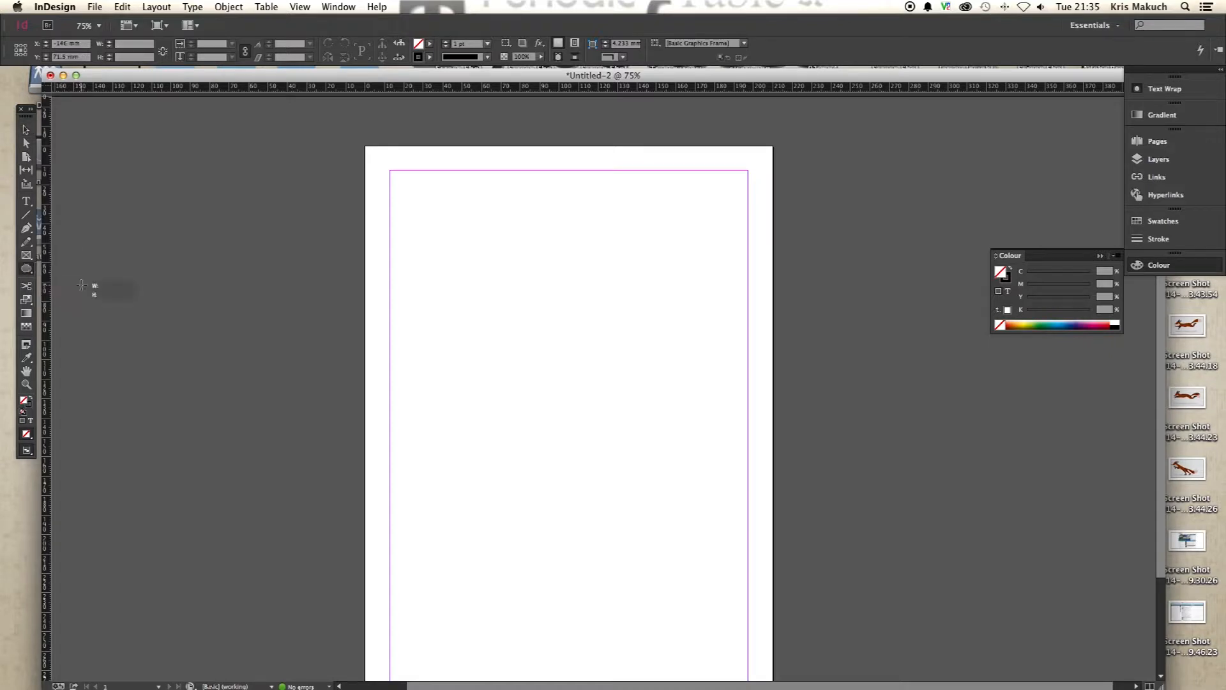
left_click(81, 284)
left_click(664, 350)
left_click(1073, 325)
left_click(1007, 279)
left_click(999, 325)
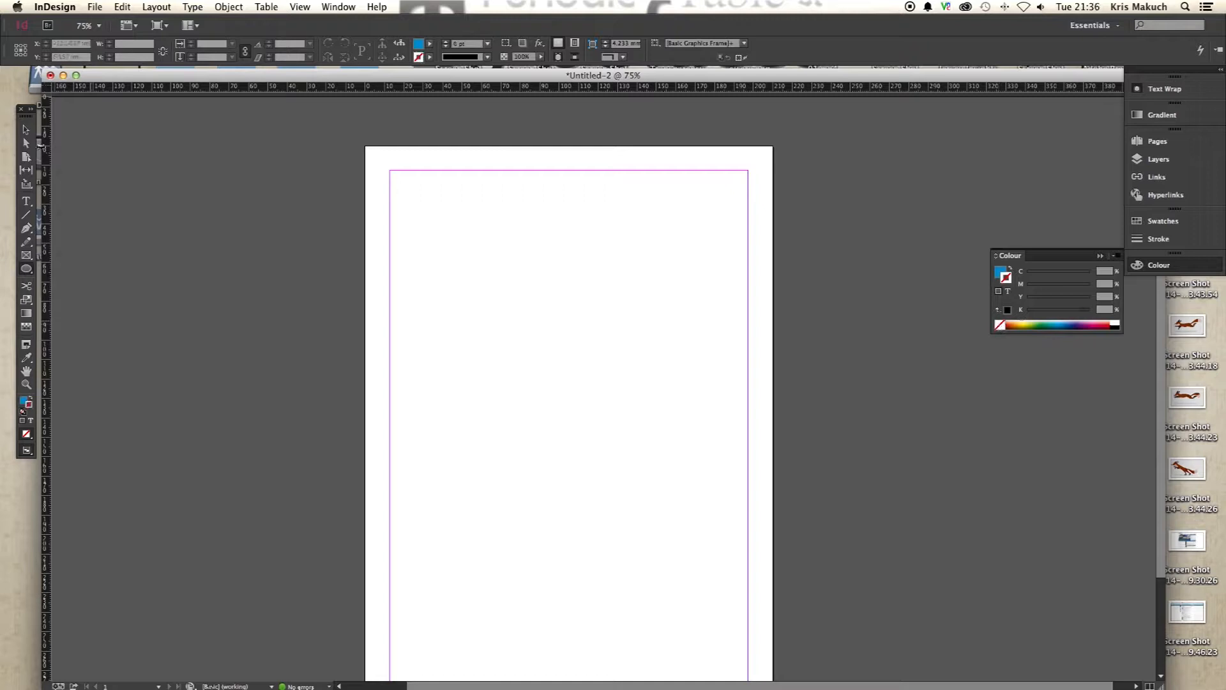
left_click(1000, 272)
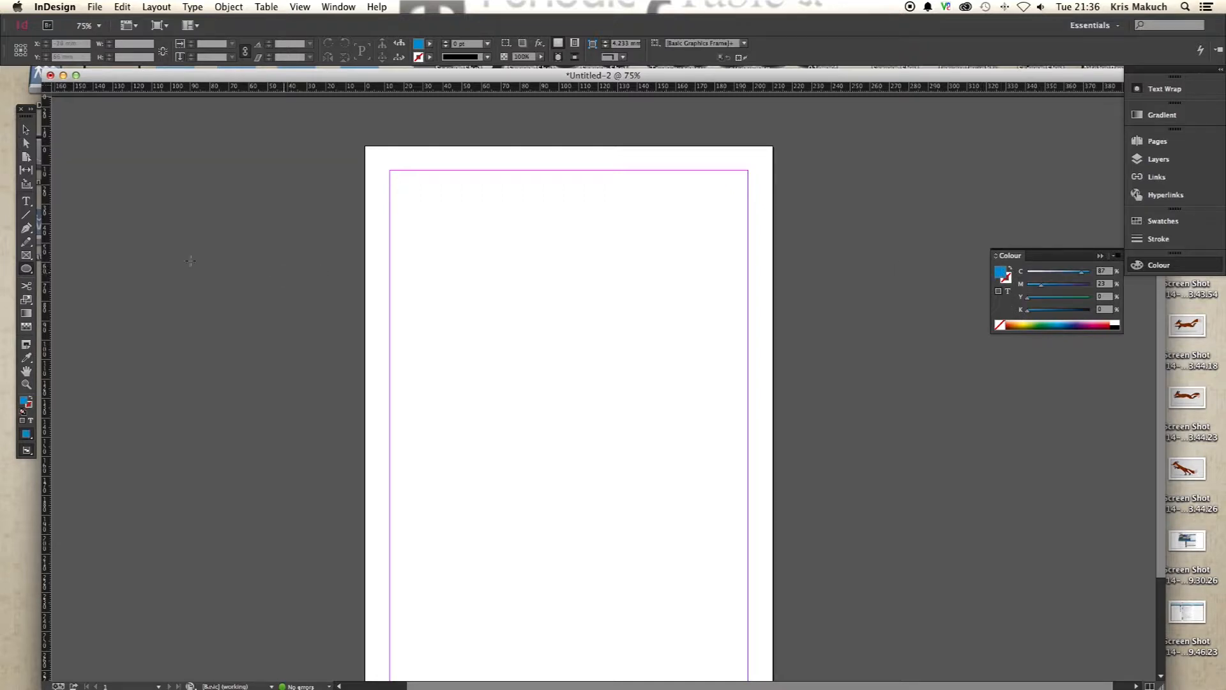
- Draw a blue circle about 112 mm wide in the upper half of the page and nudge it slightly towards the top margin
left_click_drag(461, 226, 688, 448)
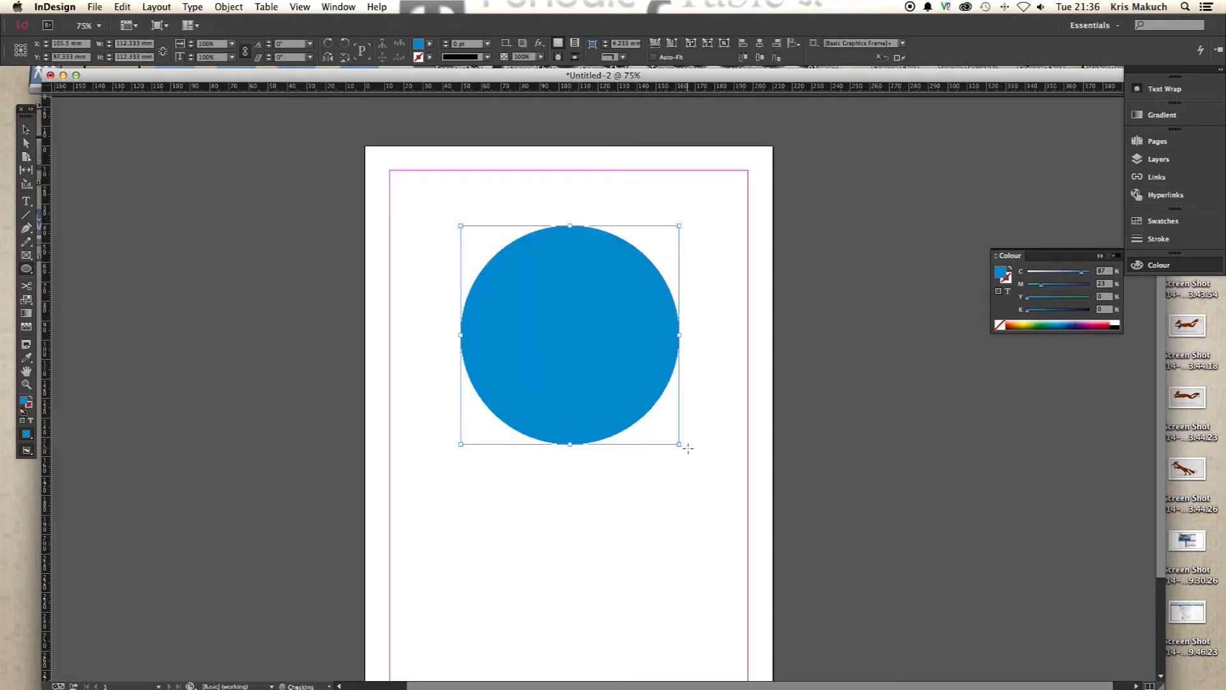
left_click(24, 129)
left_click_drag(575, 325, 567, 305)
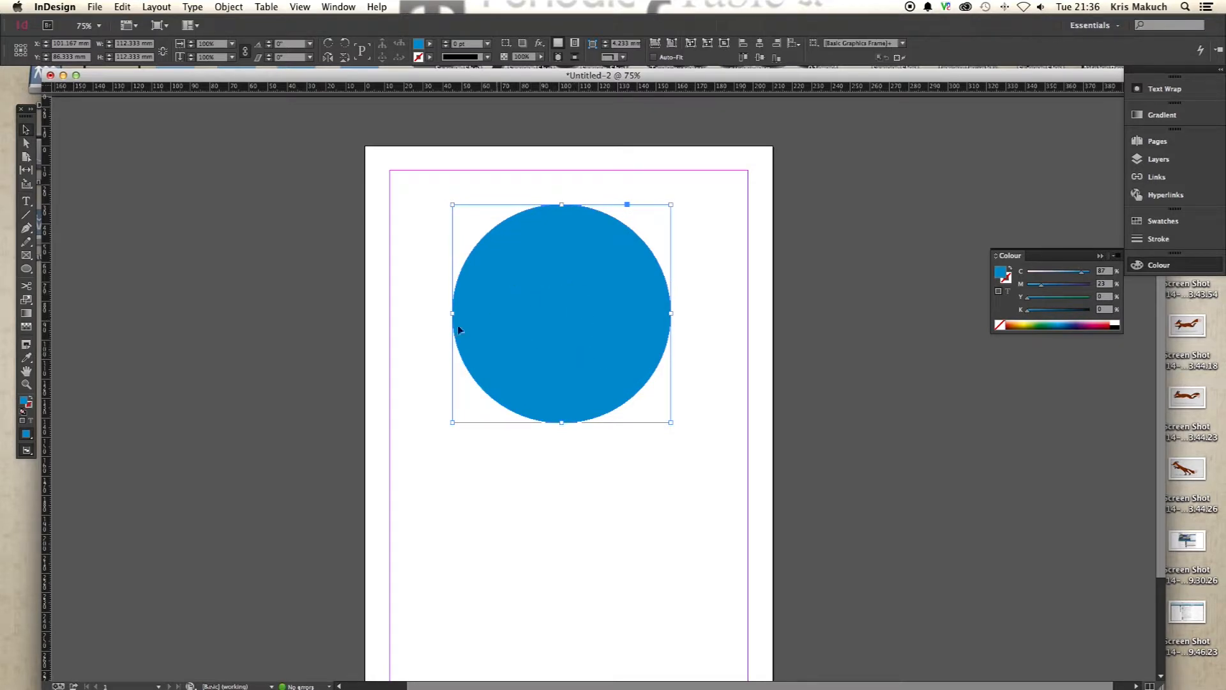
- Draw a white-filled circle about 57 mm wide and centre it on the large blue circle
left_click_drag(27, 268, 54, 281)
left_click_drag(259, 269, 369, 380)
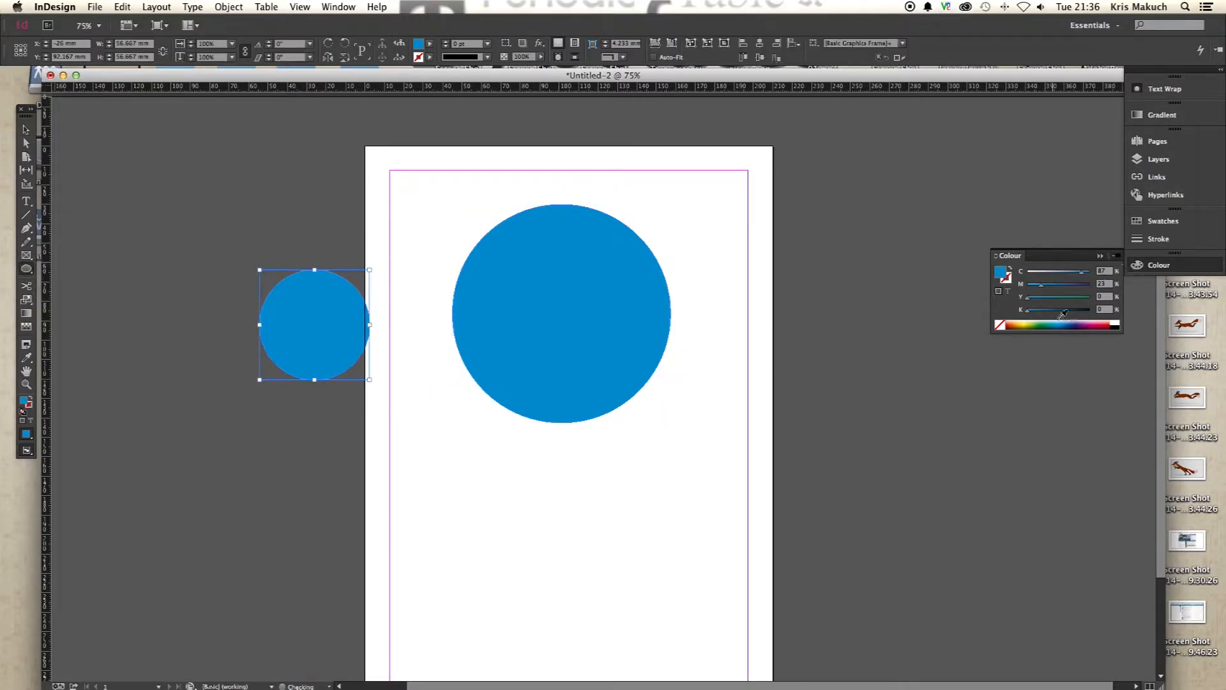
left_click(1116, 325)
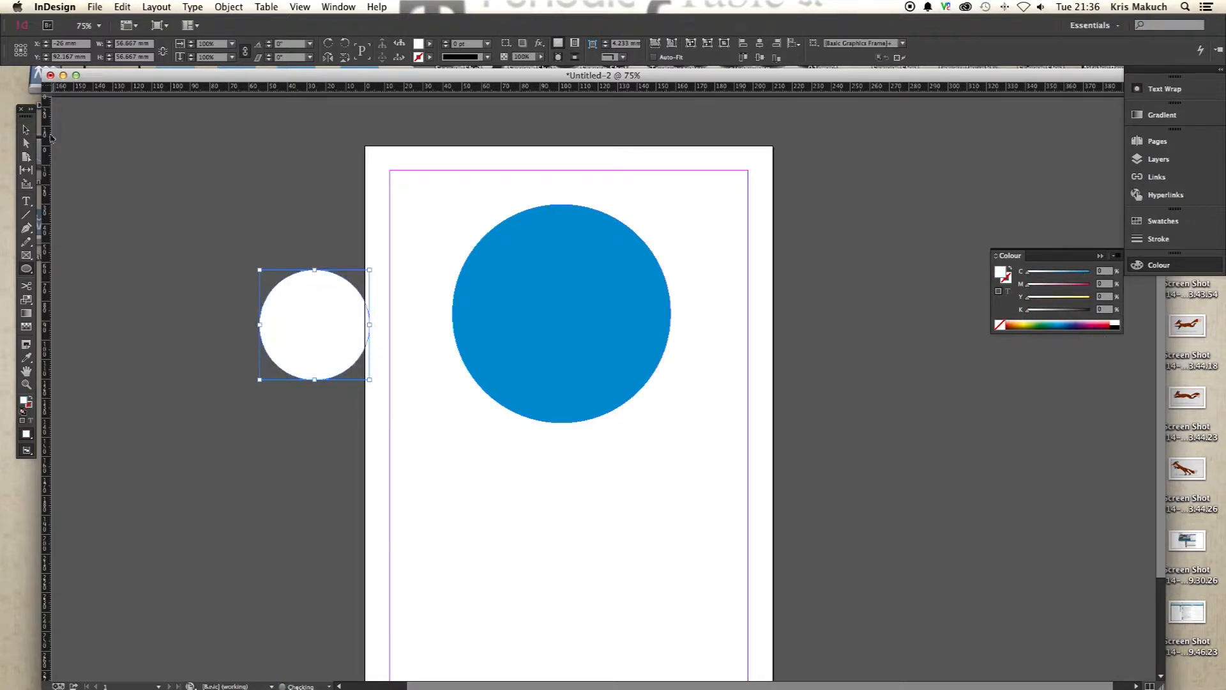
left_click(25, 129)
left_click_drag(290, 322, 563, 310)
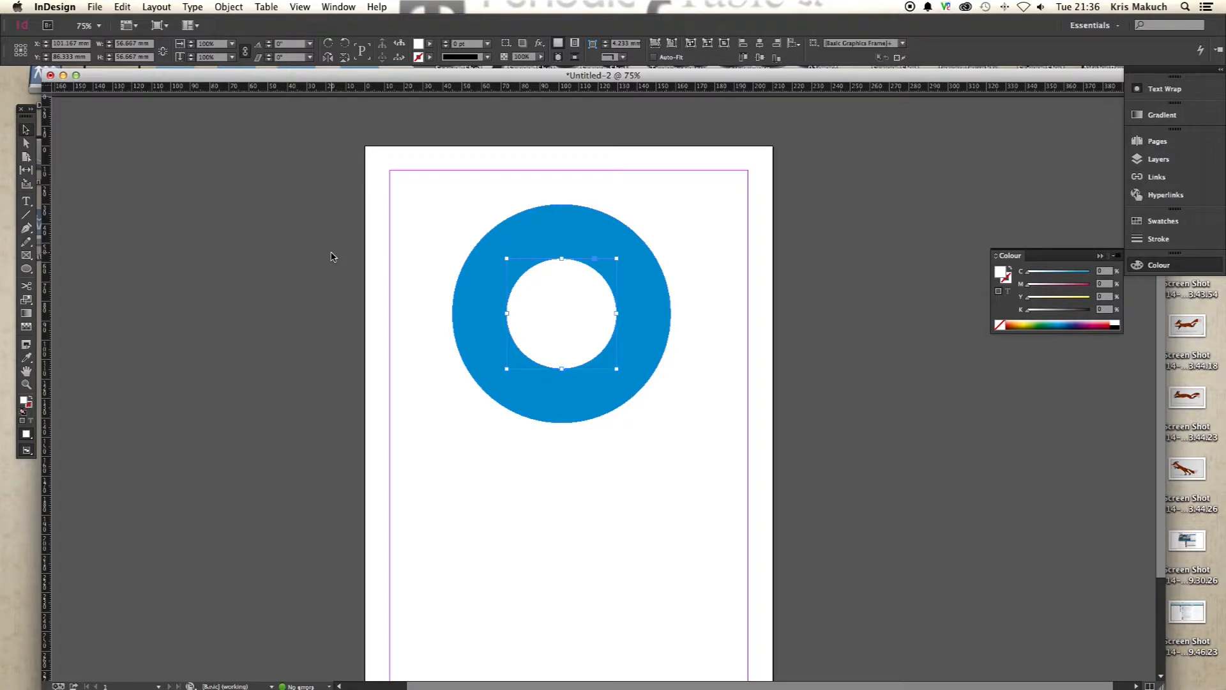
left_click(386, 267)
- Draw a rectangle about 188 by 129 mm beside the circles and fill it with crimson red
left_click(27, 268)
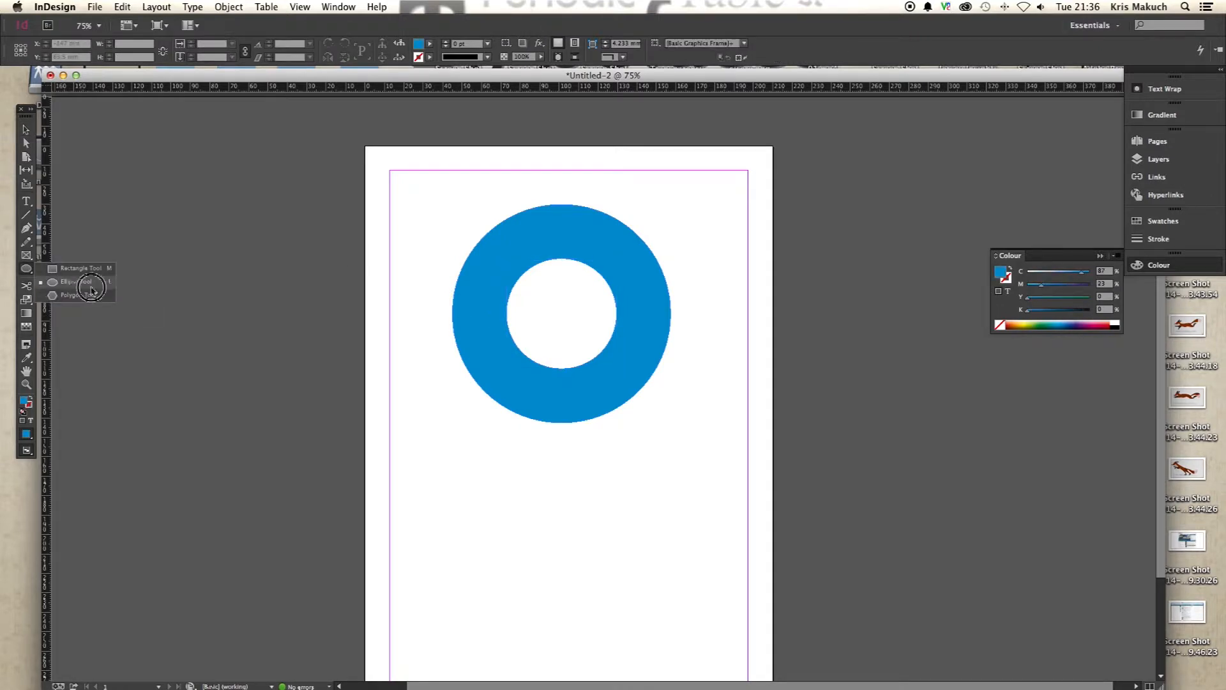
left_click(70, 264)
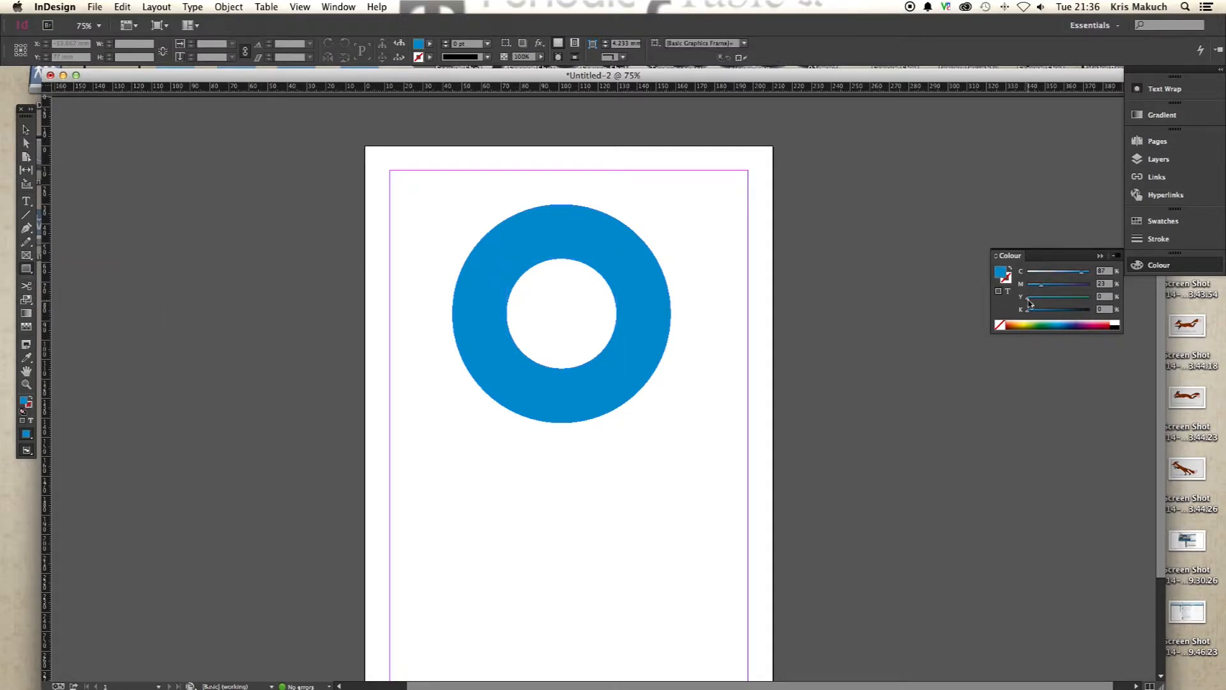
left_click_drag(84, 188, 449, 438)
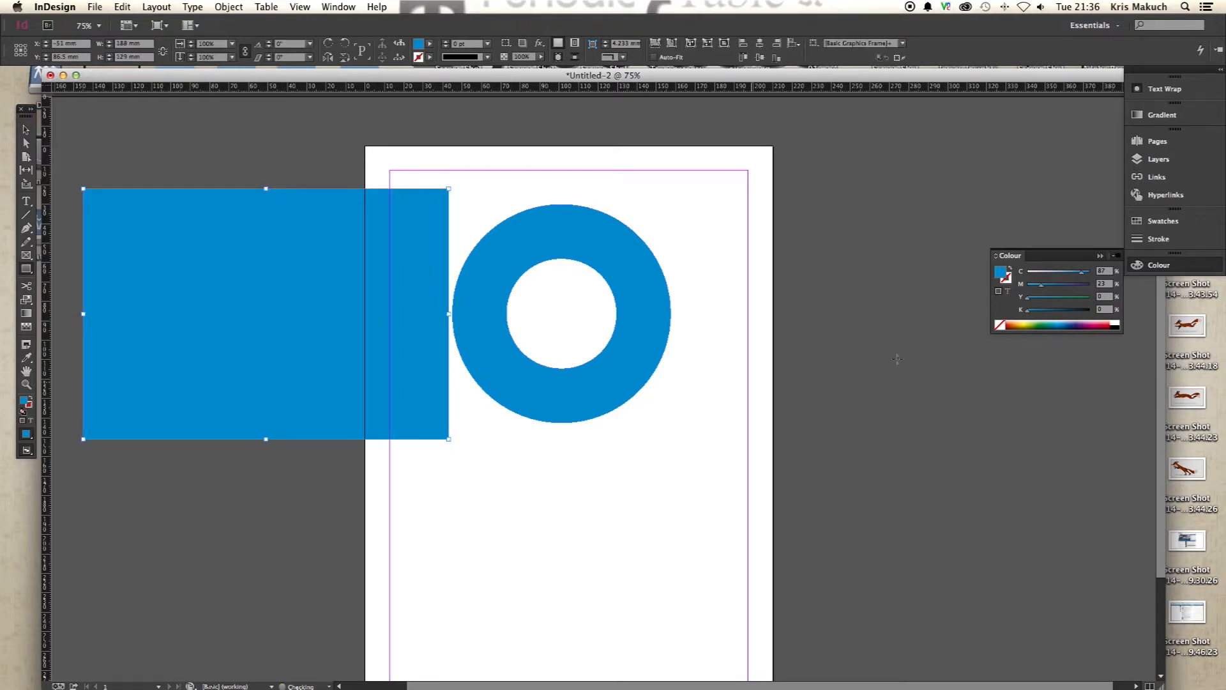
left_click(1070, 327)
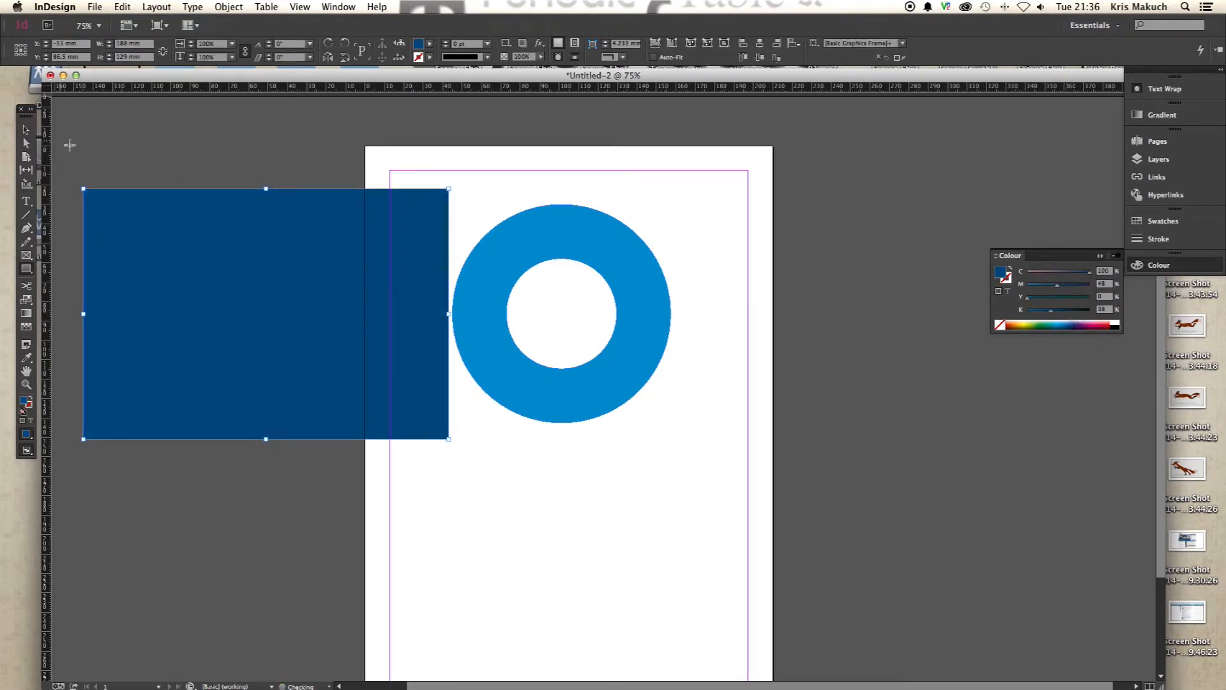
left_click(1107, 324)
- Move the crimson rectangle onto the page around the circles and send it to the back
left_click(26, 130)
left_click_drag(144, 224, 704, 248)
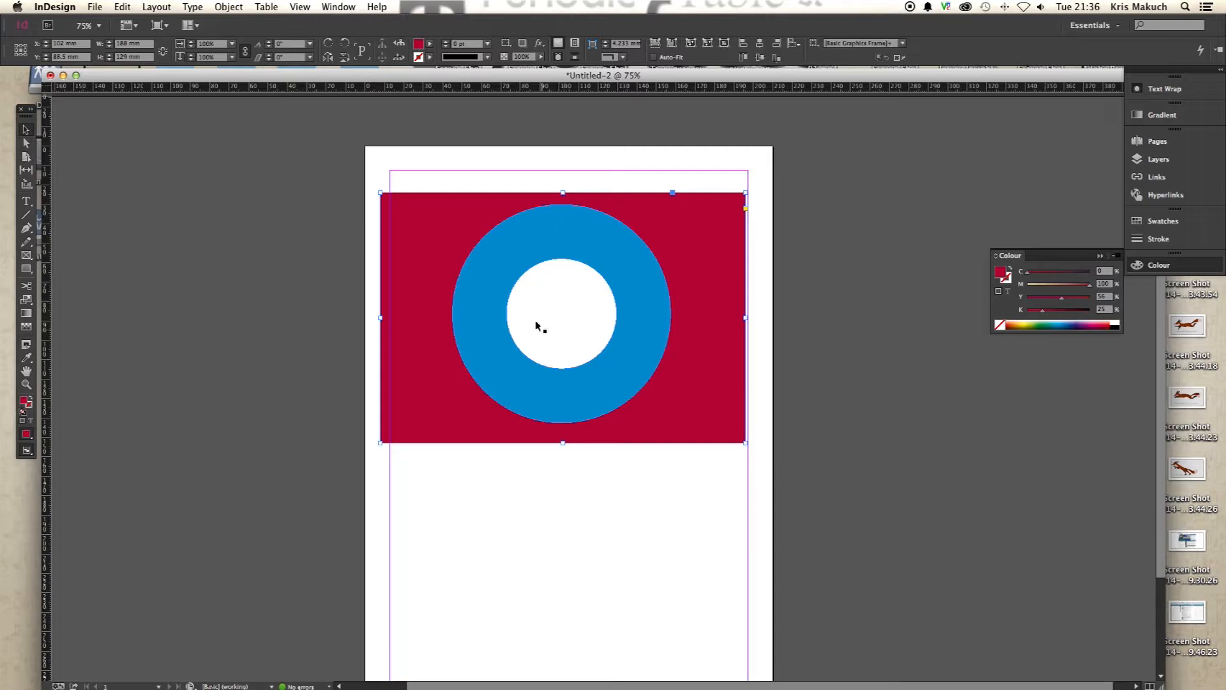
left_click(532, 235)
left_click(304, 233)
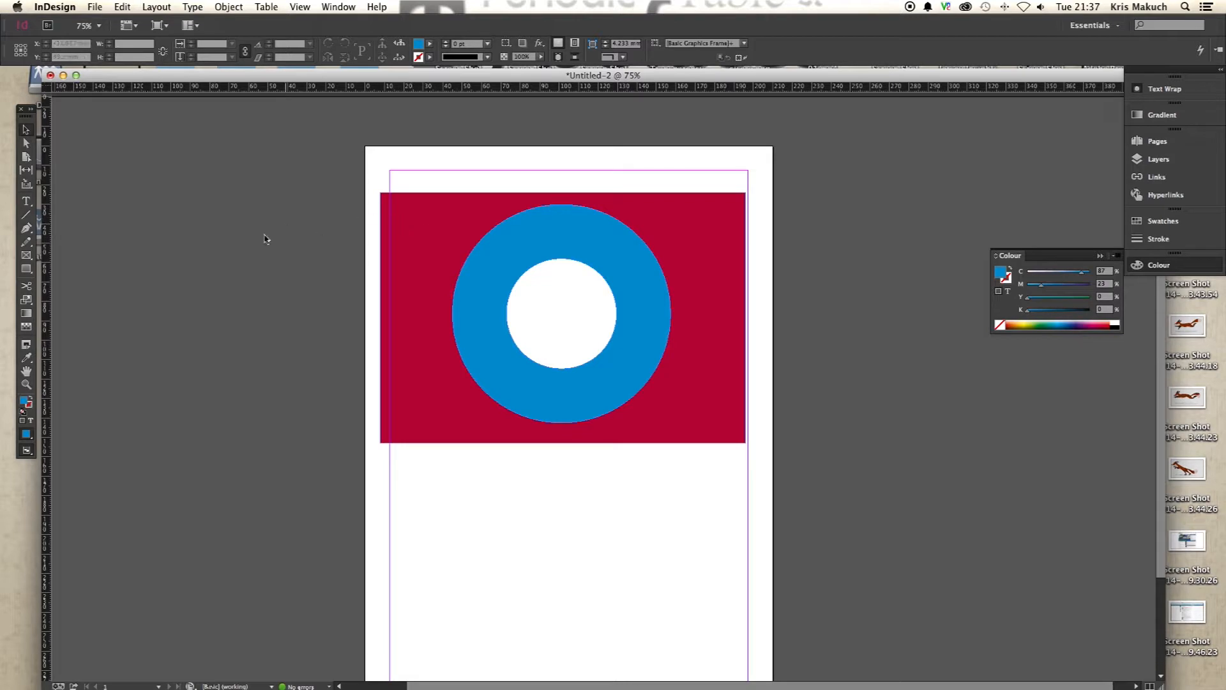
- Combine the blue circle and the white circle into a compound path so the inner circle cuts a hole
left_click(488, 338)
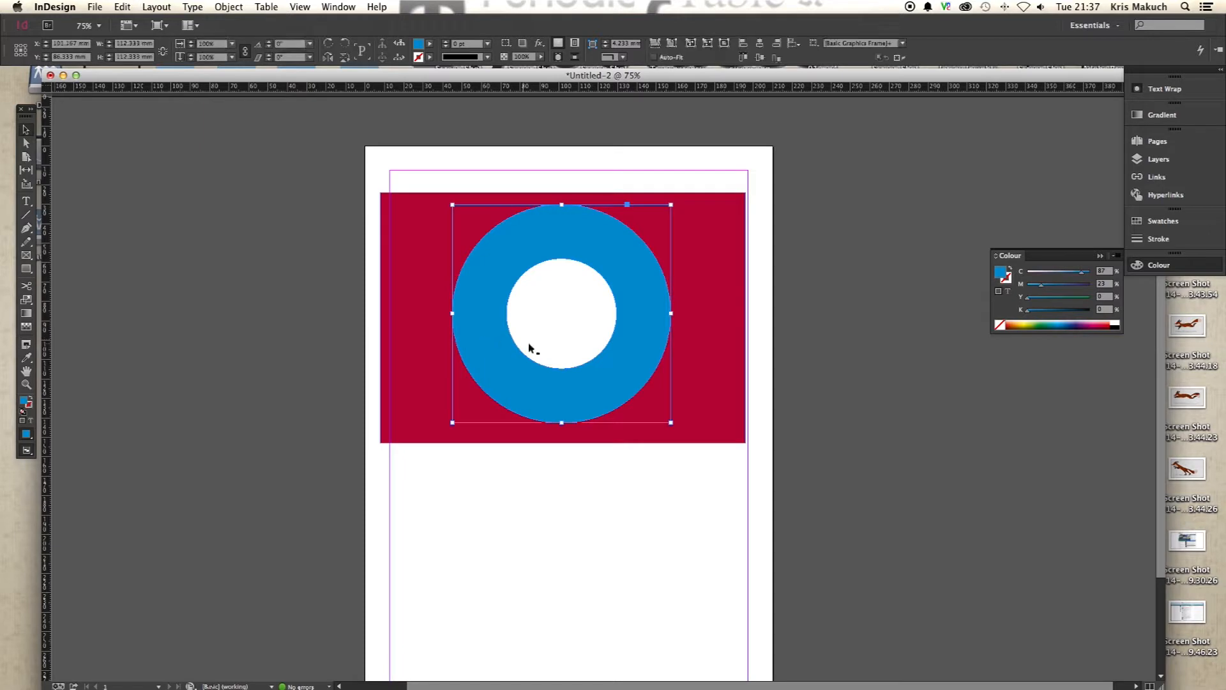
left_click(566, 333, "shift")
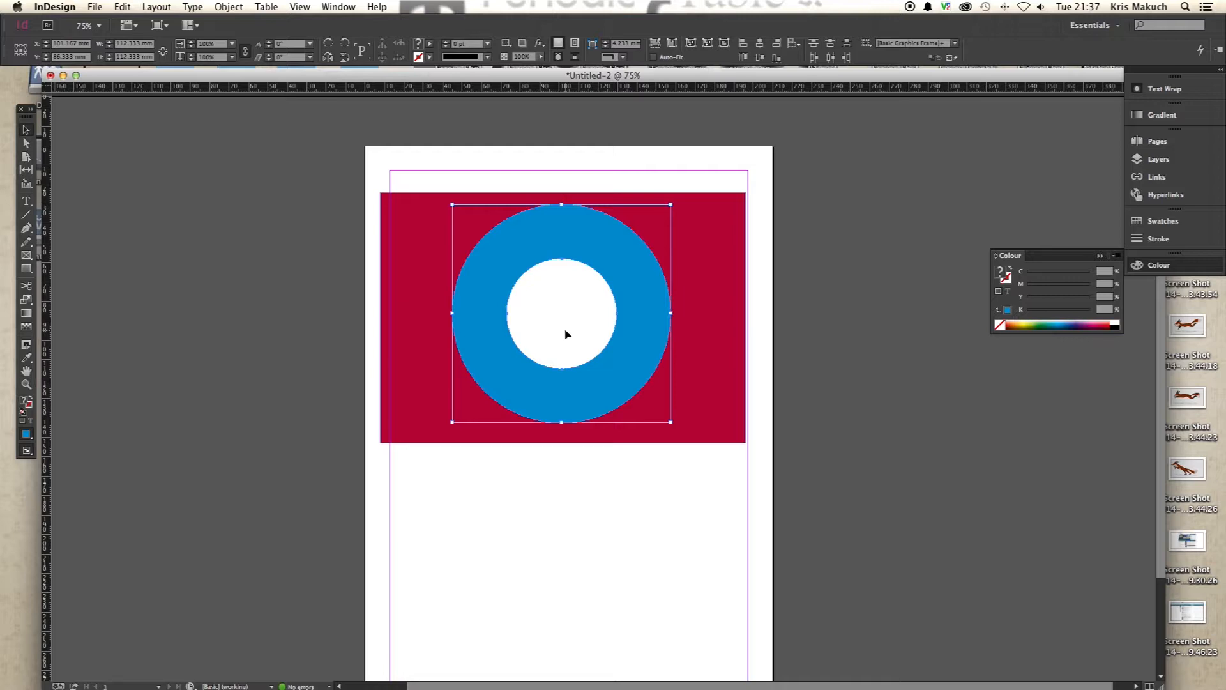
left_click(229, 7)
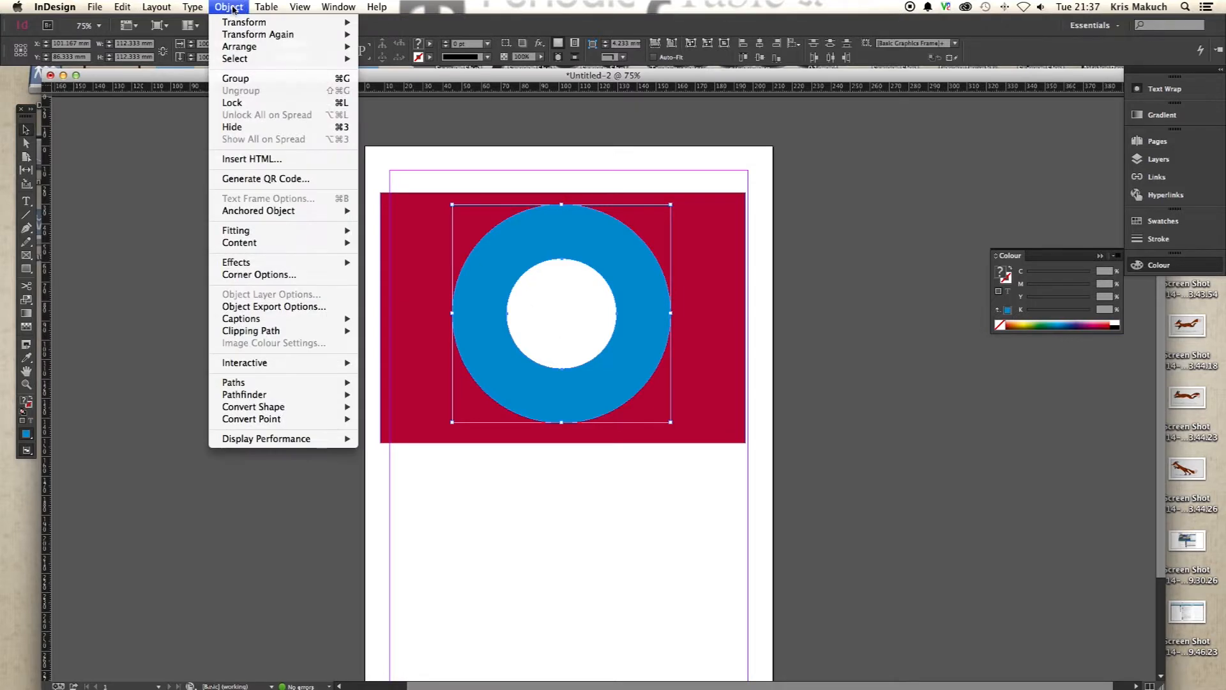
mouse_move(282, 386)
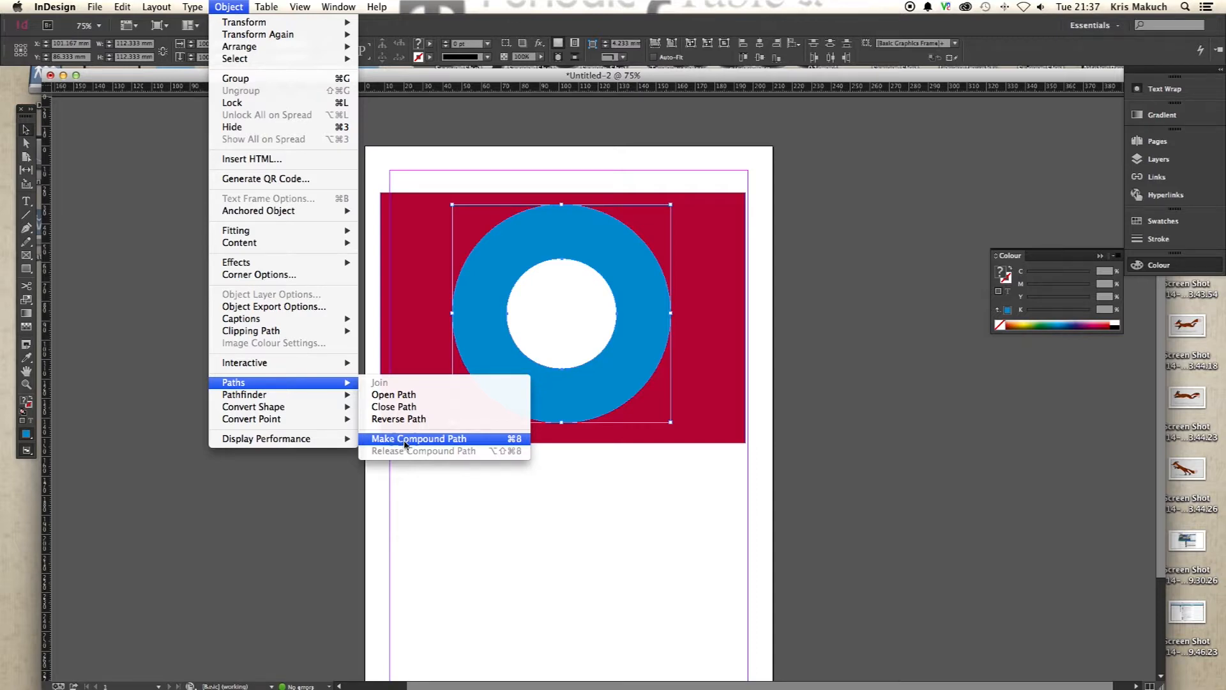
left_click(405, 443)
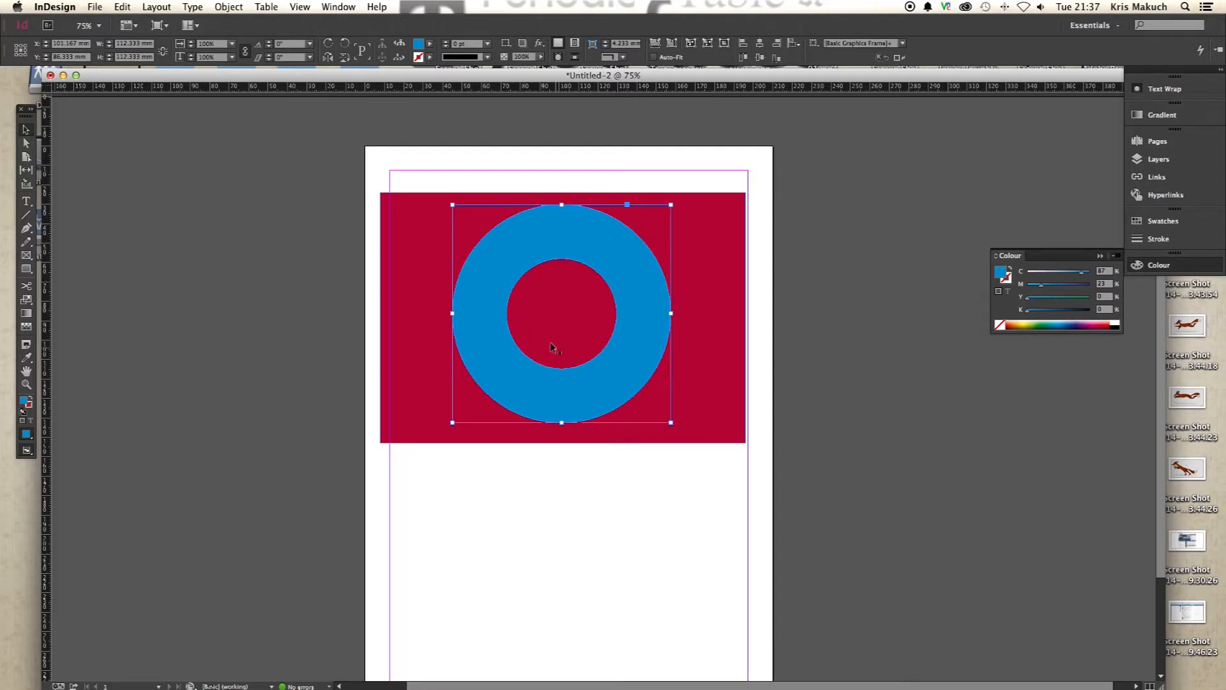
- Move the blue ring slightly across the crimson rectangle to check its see-through centre
left_click(213, 276)
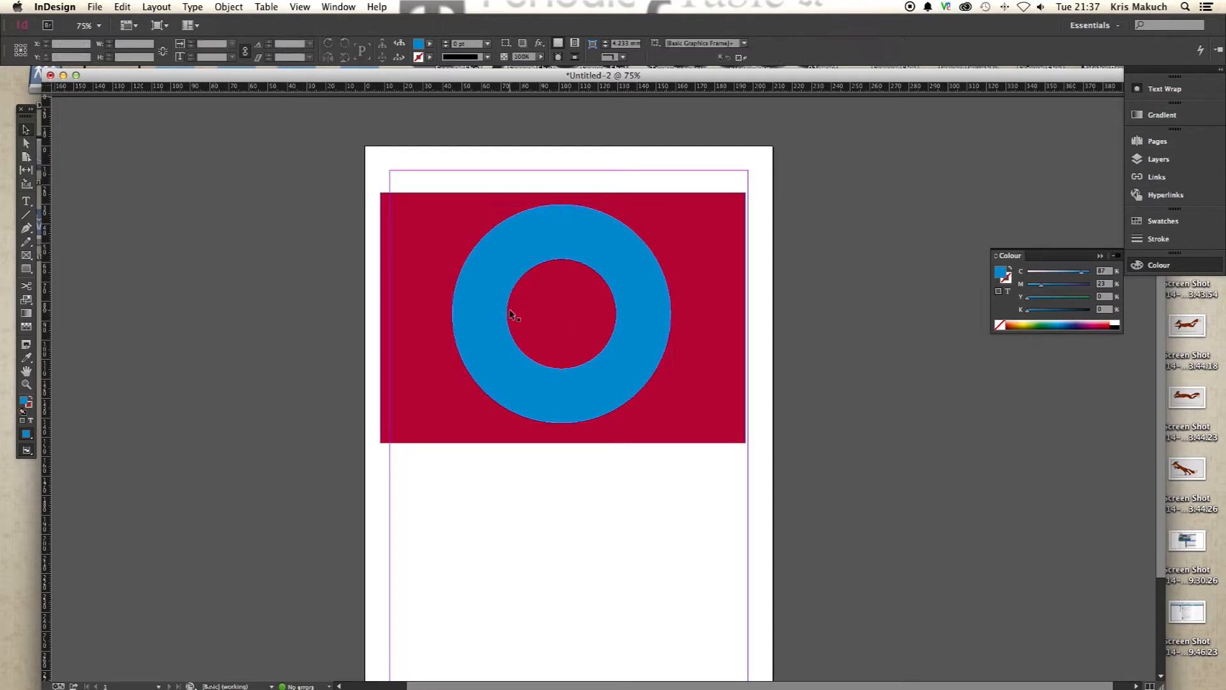
left_click(505, 373)
left_click_drag(614, 236, 624, 291)
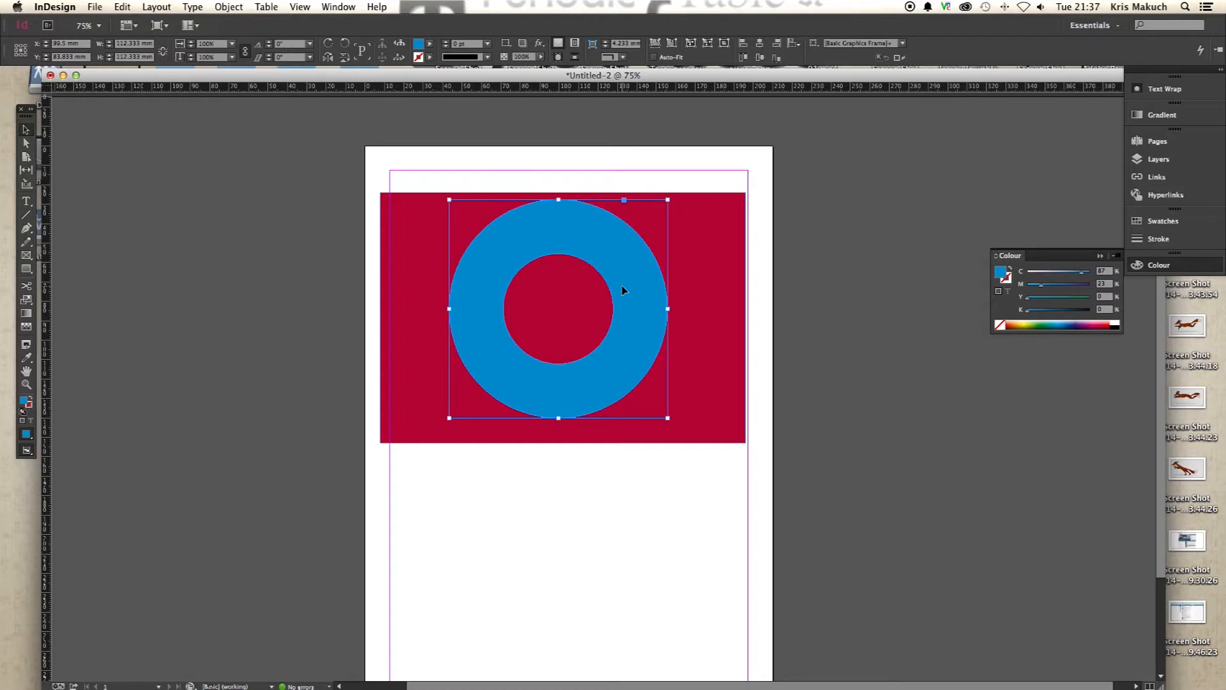
- Draw a blue square about 78 mm wide on the page below the crimson rectangle
left_click(26, 268)
left_click_drag(449, 476, 600, 628)
scroll(563, 581, "down", 3)
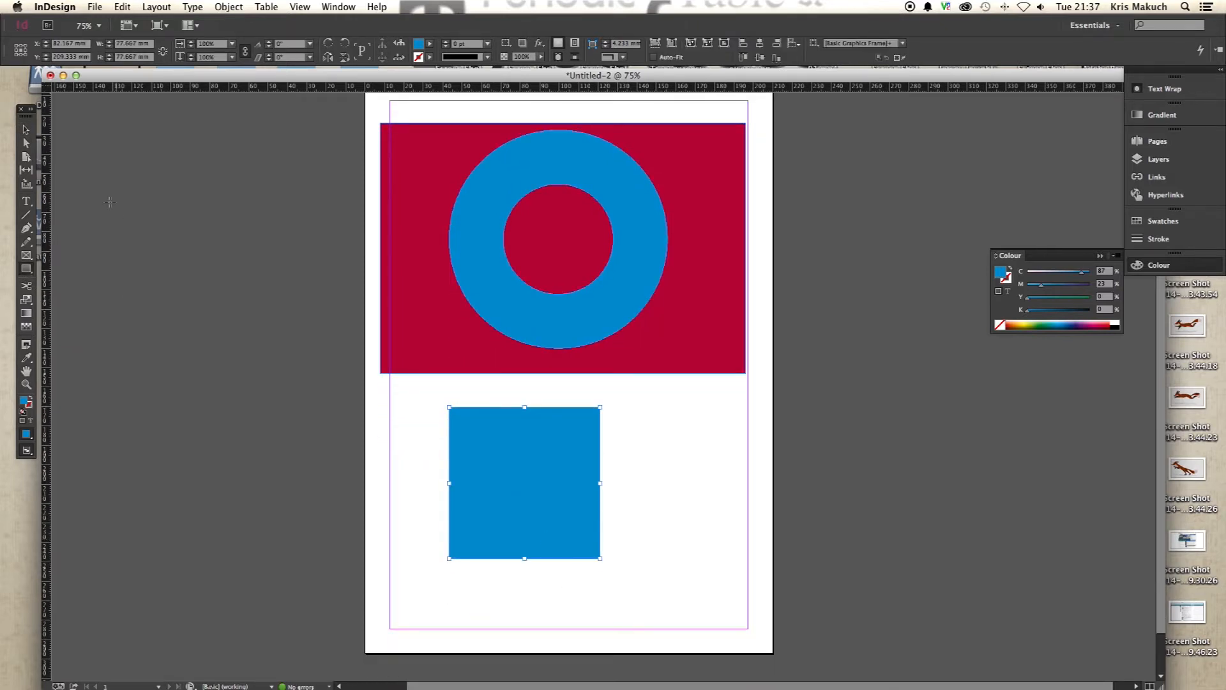
- Draw a white-filled square about 55 mm wide and place it inside the blue square
mouse_move(268, 447)
left_mouse_down()
mouse_move(351, 500)
mouse_move(377, 553)
left_mouse_up()
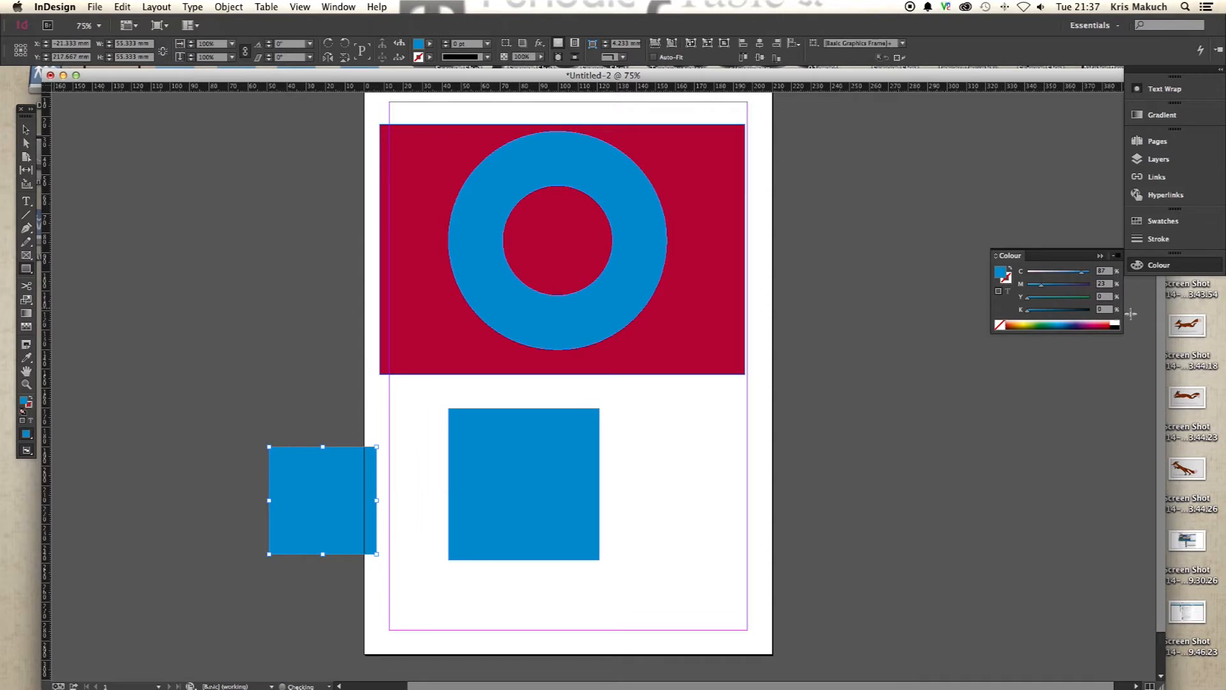
left_click(1115, 326)
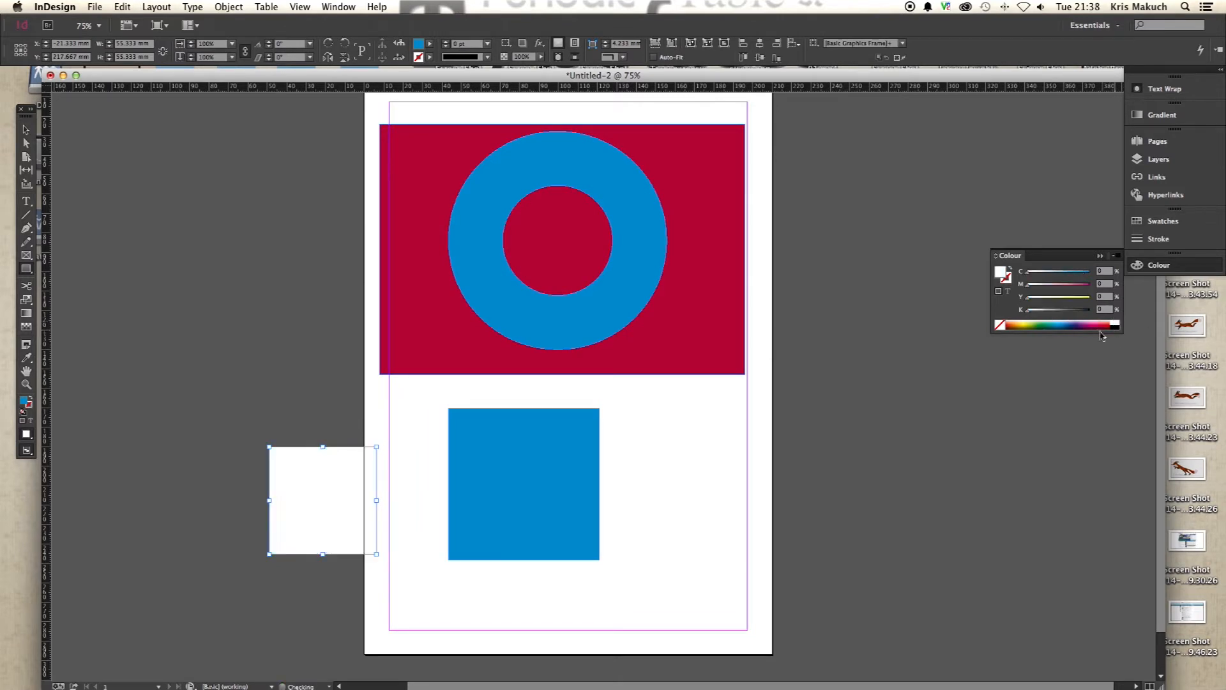
left_click(26, 129)
left_click_drag(307, 495, 512, 479)
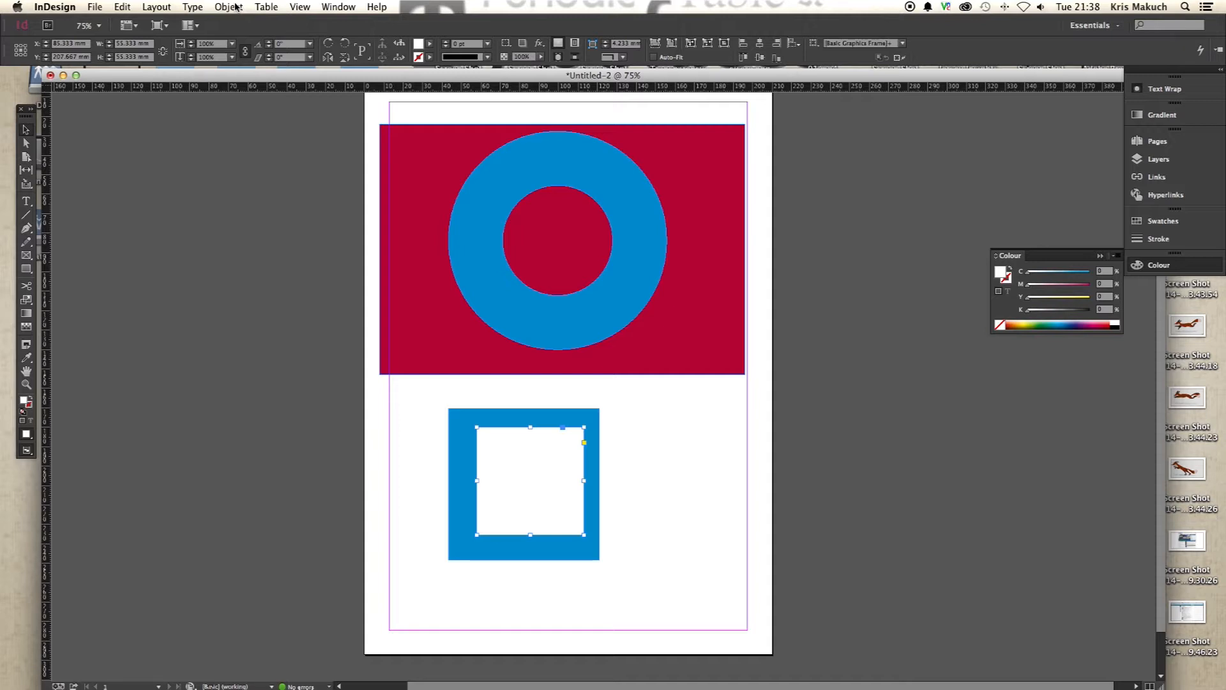
left_click(230, 7)
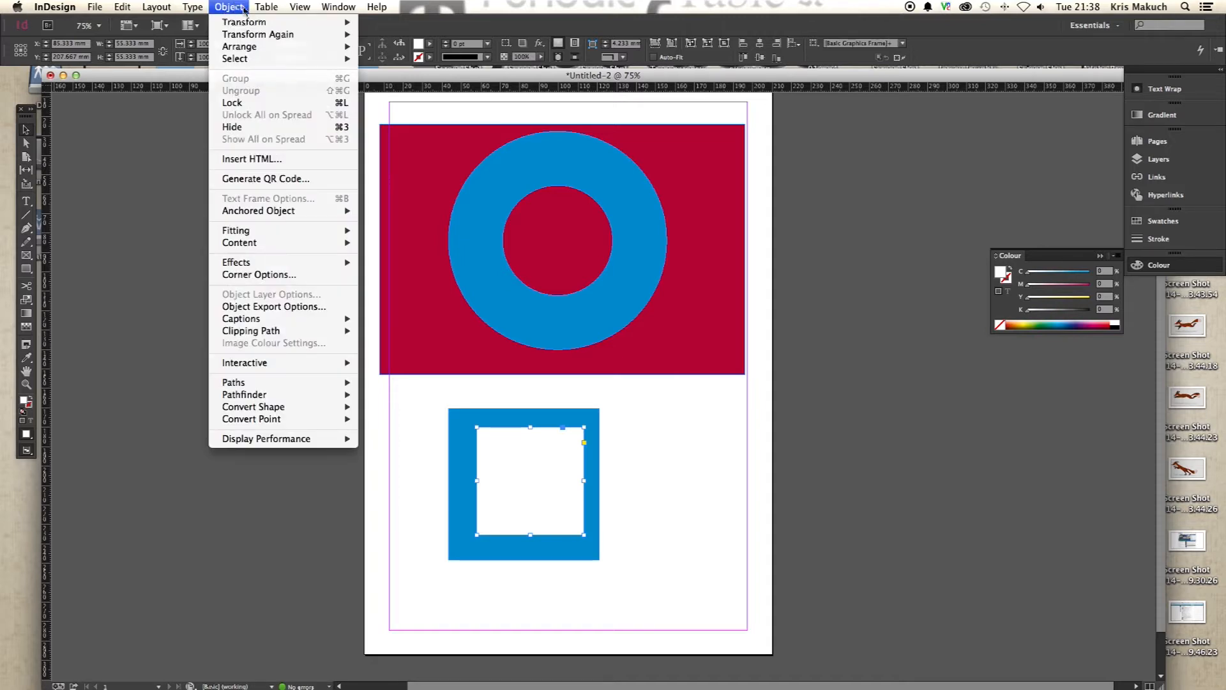
mouse_move(300, 384)
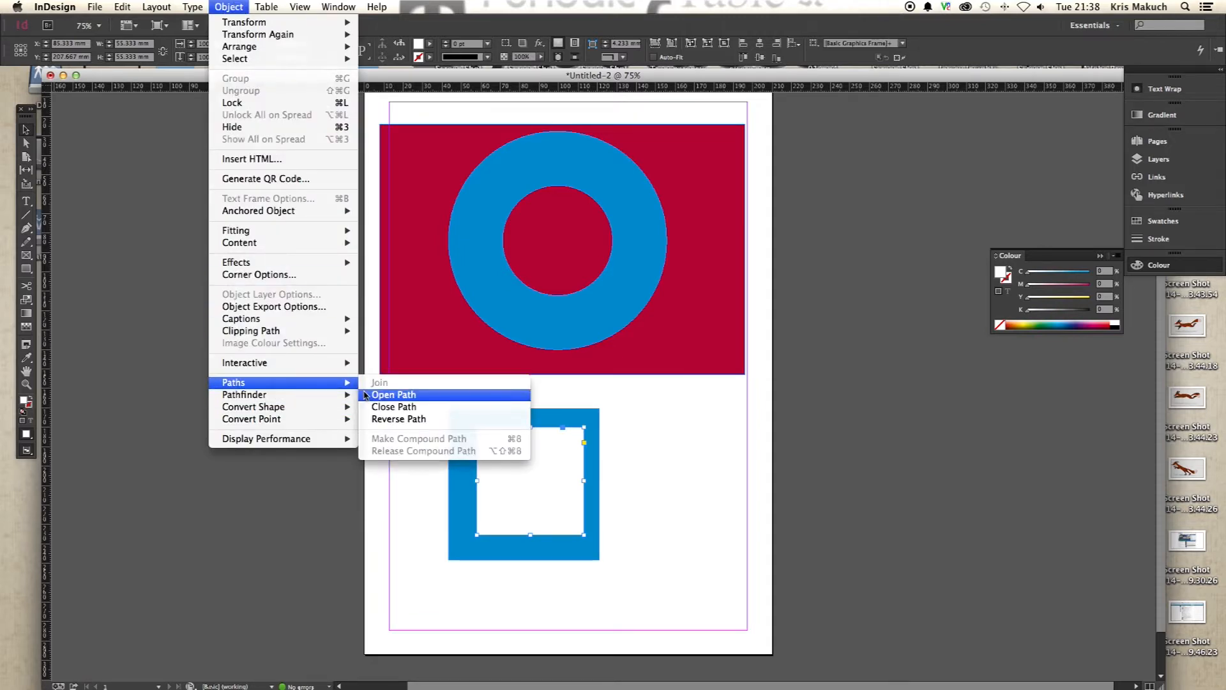
left_click(366, 395)
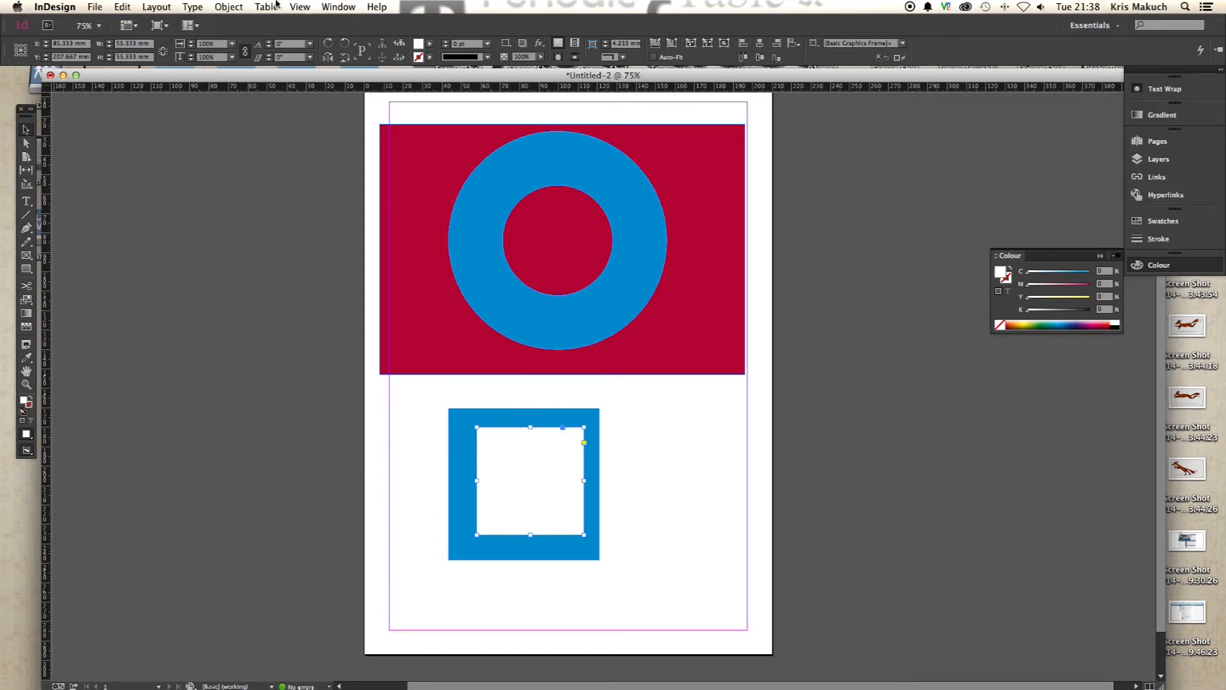
left_click(243, 6)
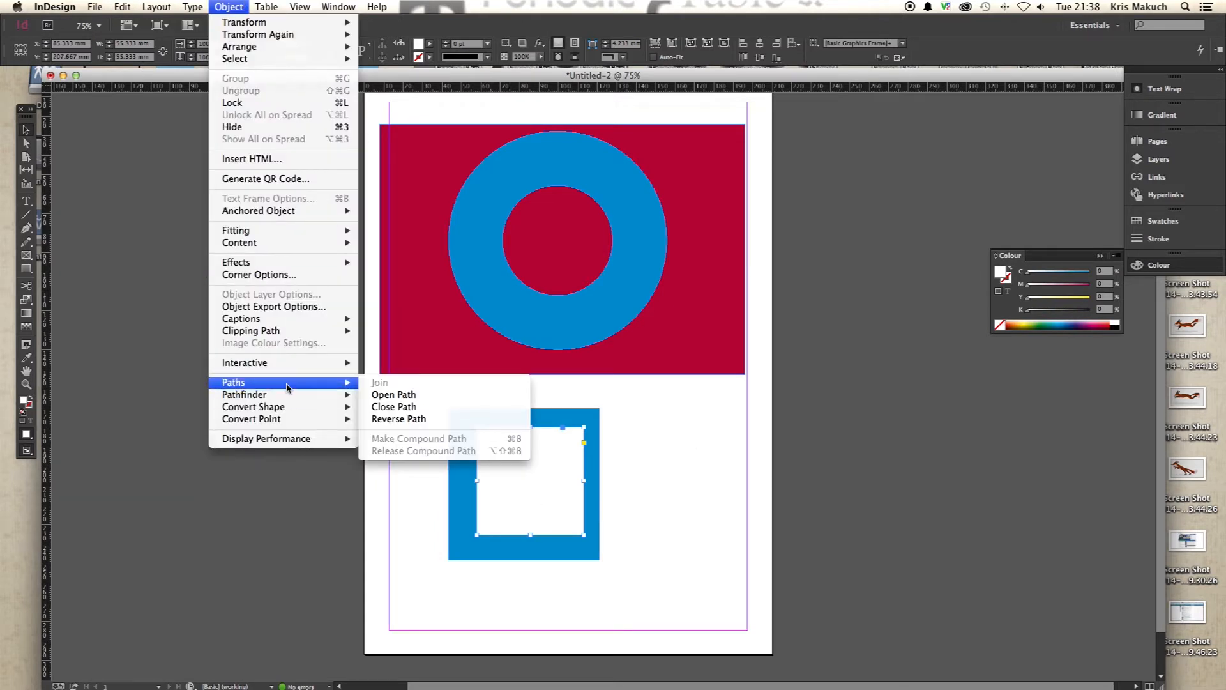
mouse_move(350, 383)
left_click(386, 420)
left_click(376, 417)
left_click(404, 434)
- Select both the blue and the white square and make them a compound path
left_click_drag(404, 435, 570, 538)
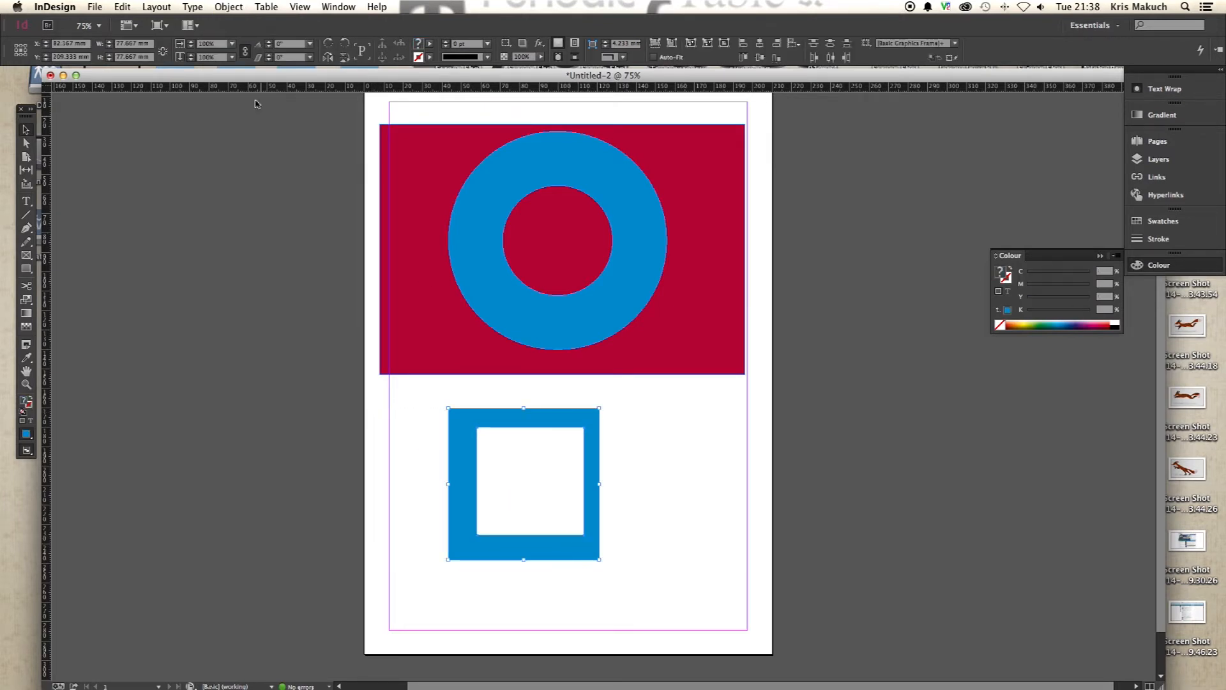
left_click(230, 7)
mouse_move(288, 382)
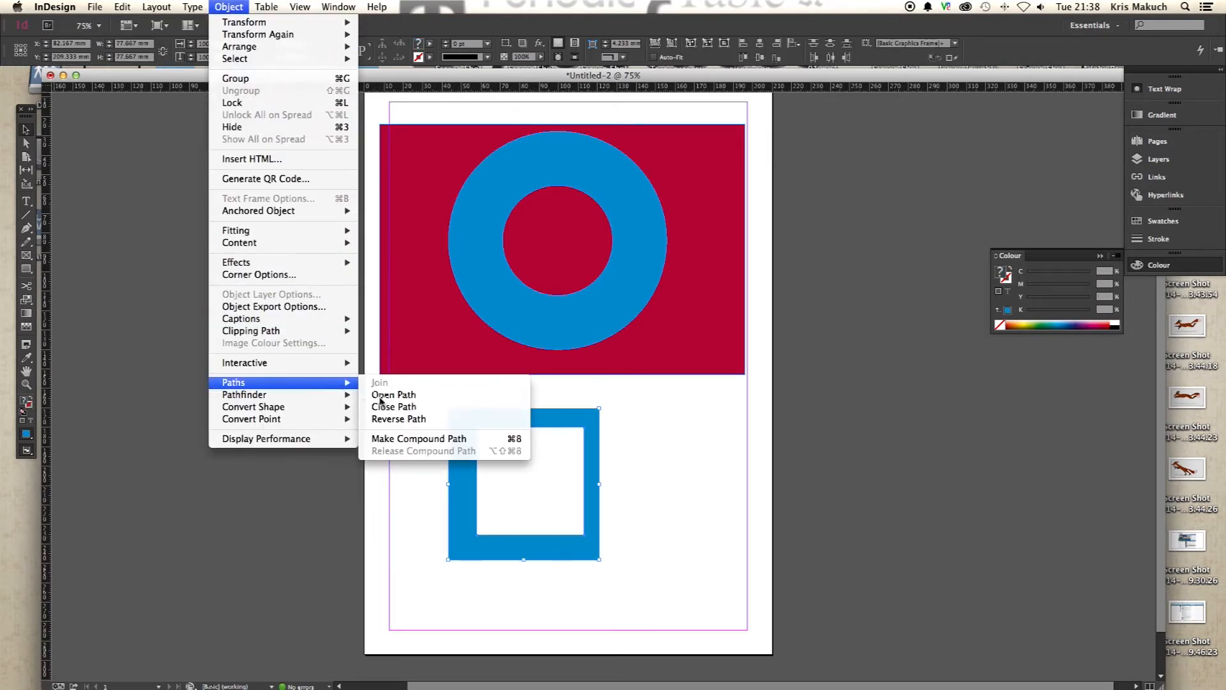
left_click(410, 439)
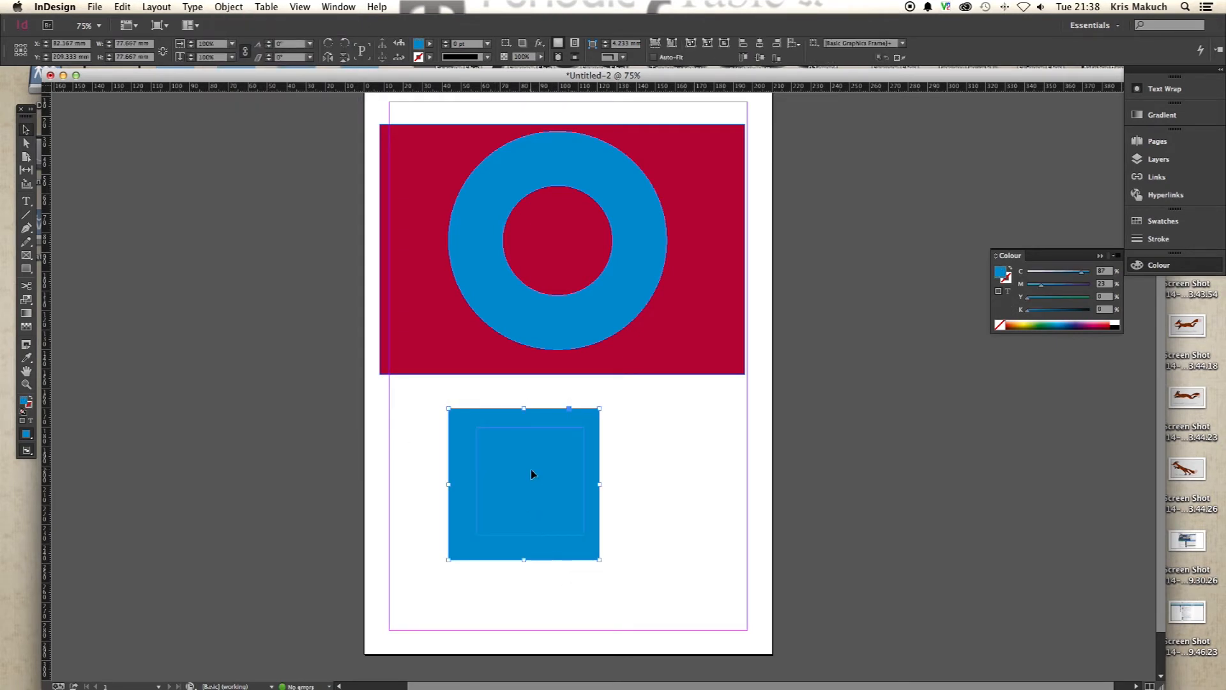
- Examine the compound path of the two squares up close, checking its inner square outline and anchor points
key("super+equal")
key("super+equal")
key("super+equal")
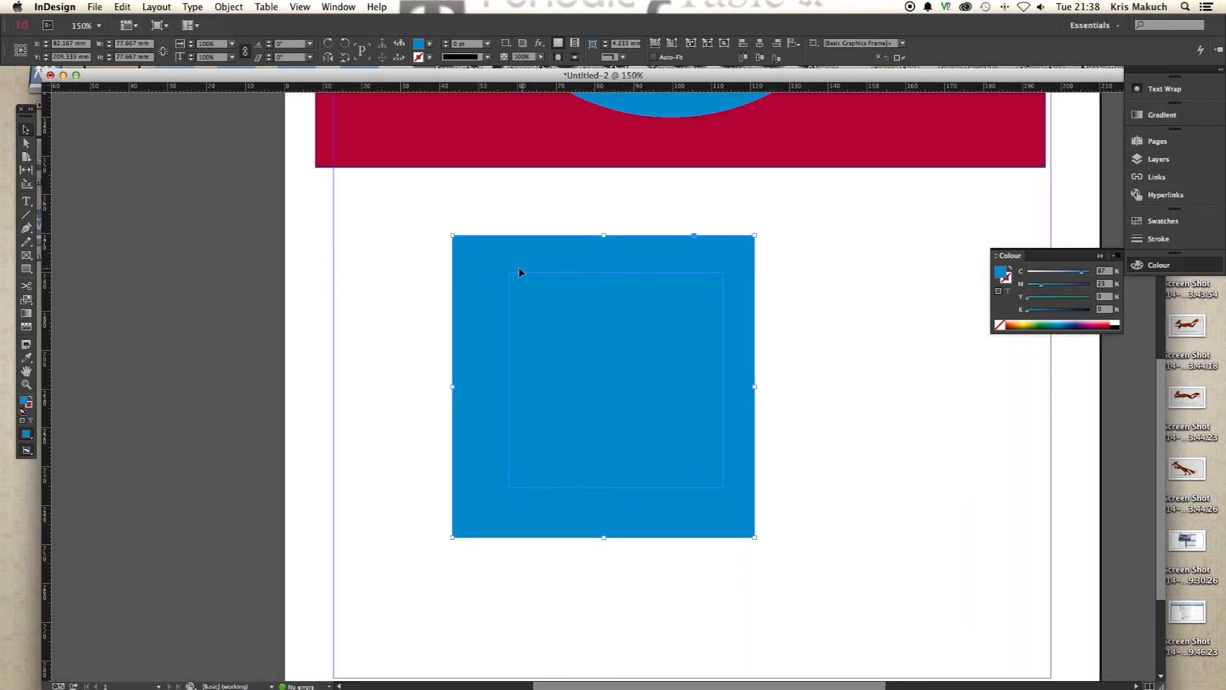
left_click(381, 385)
scroll(600, 387, "up", 1)
left_click(597, 388)
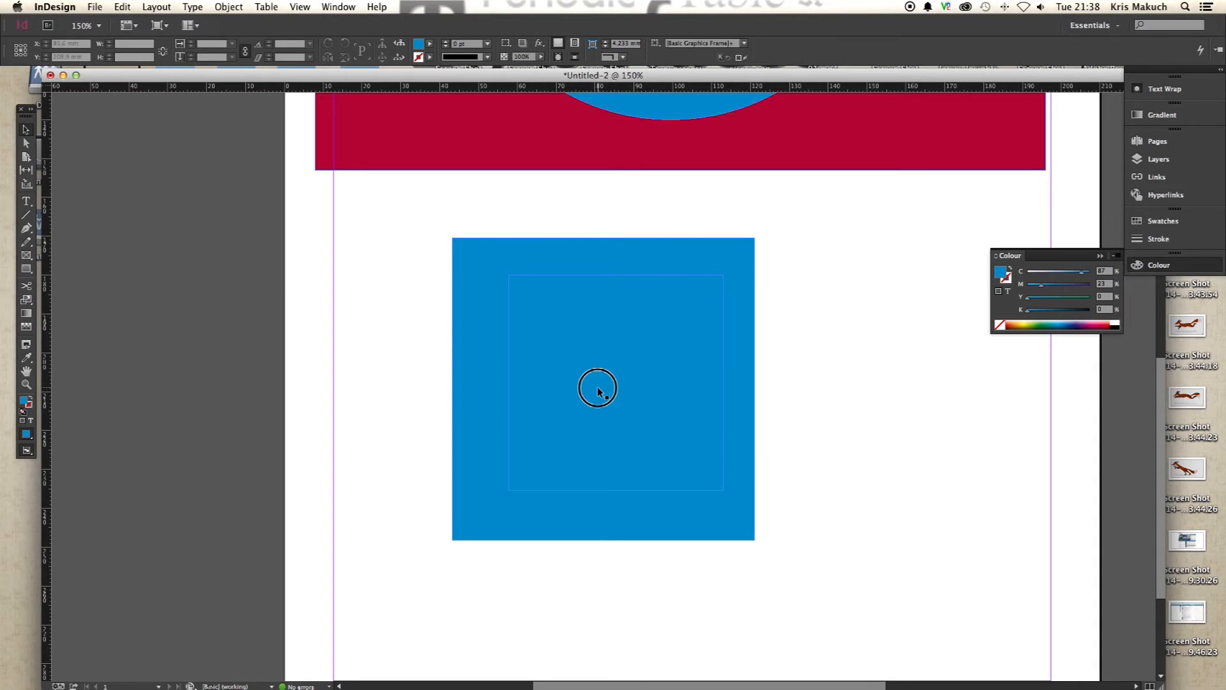
key("a")
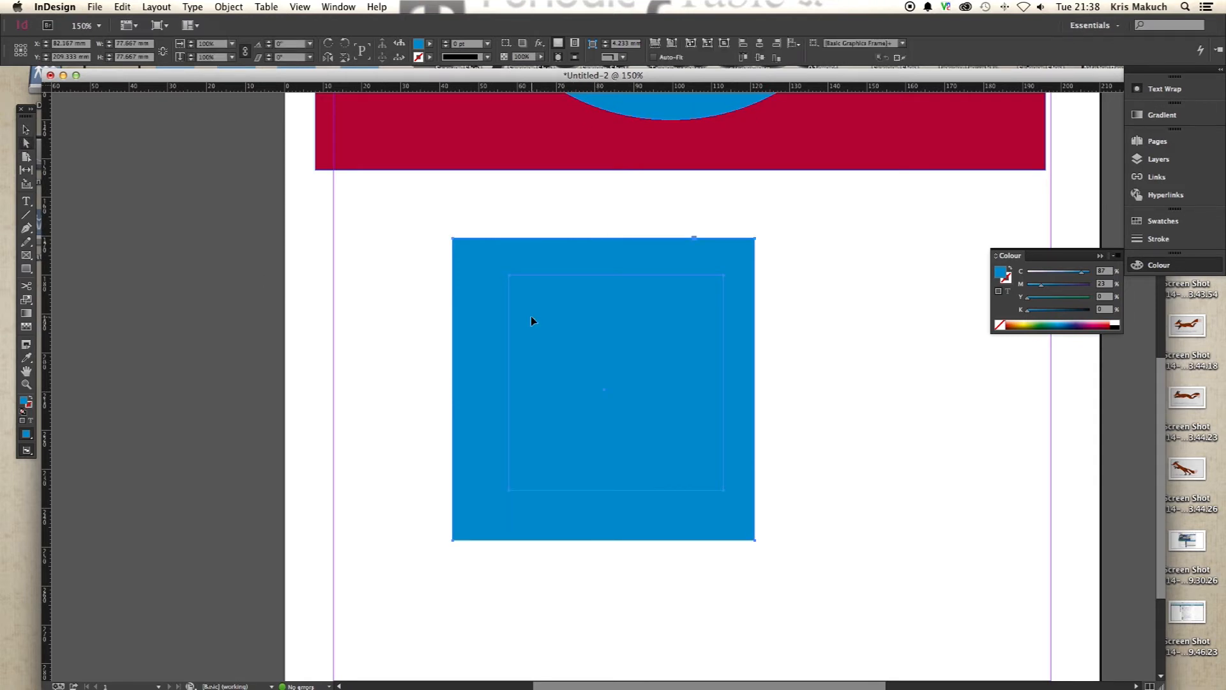
left_click(865, 527)
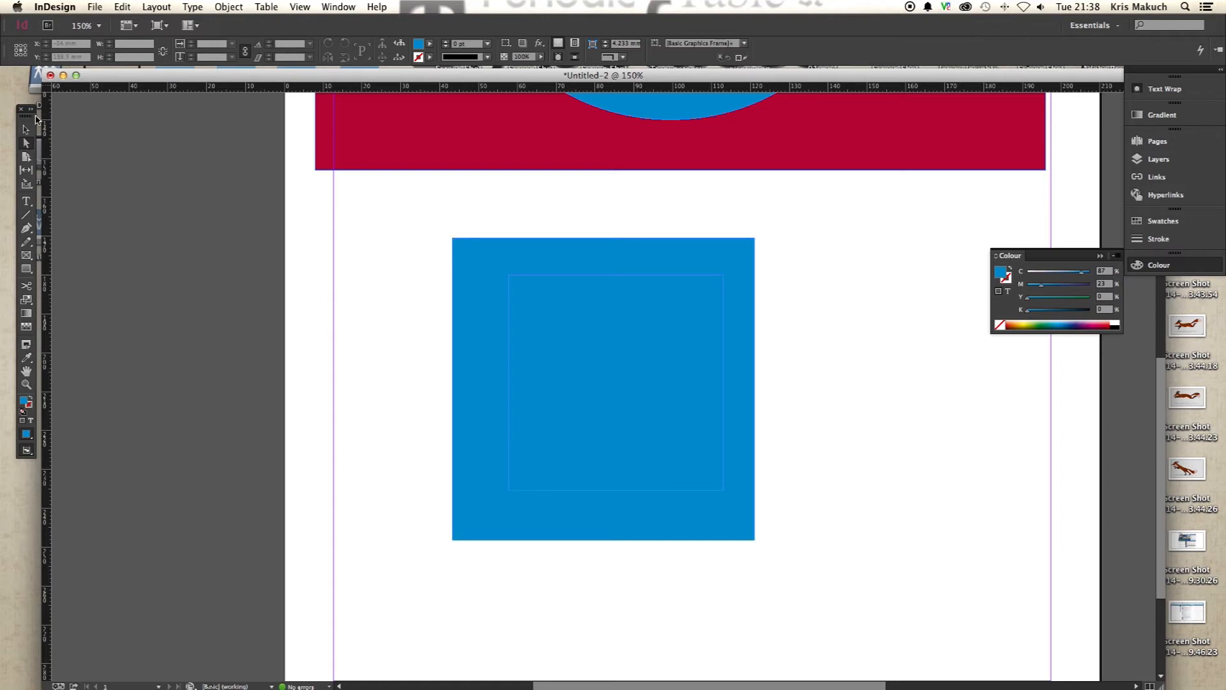
- Undo the compound path of the squares and reverse the path of the white inner square
key("super+z")
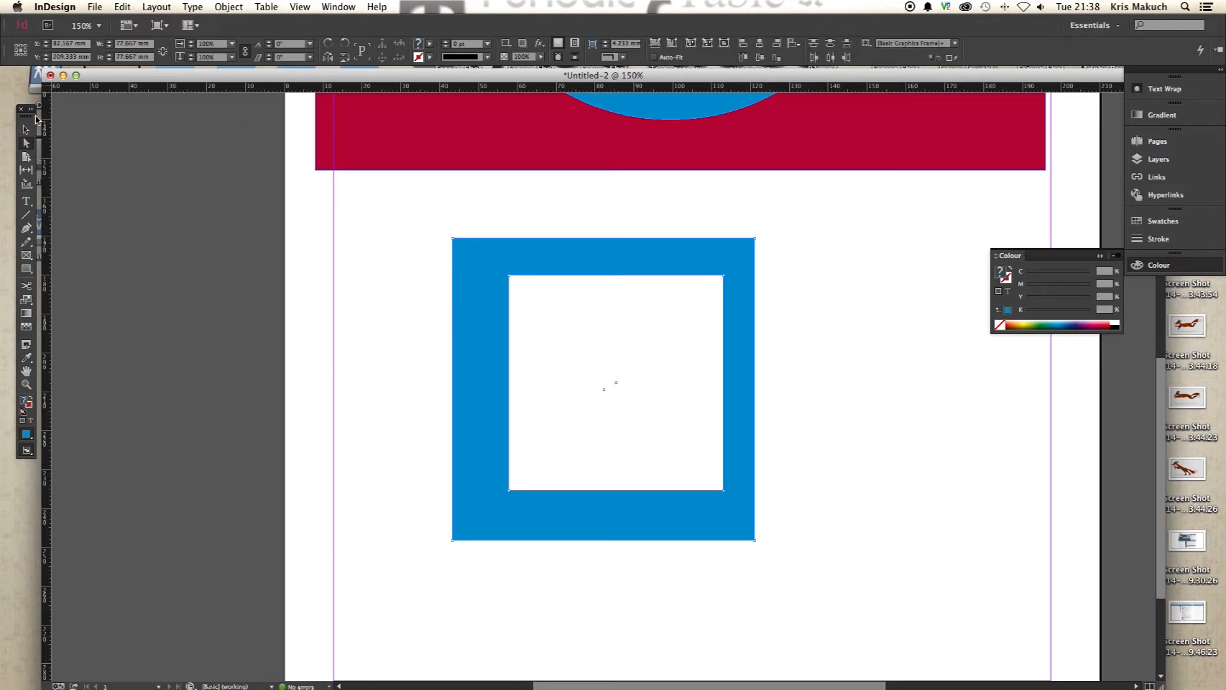
left_click(244, 278)
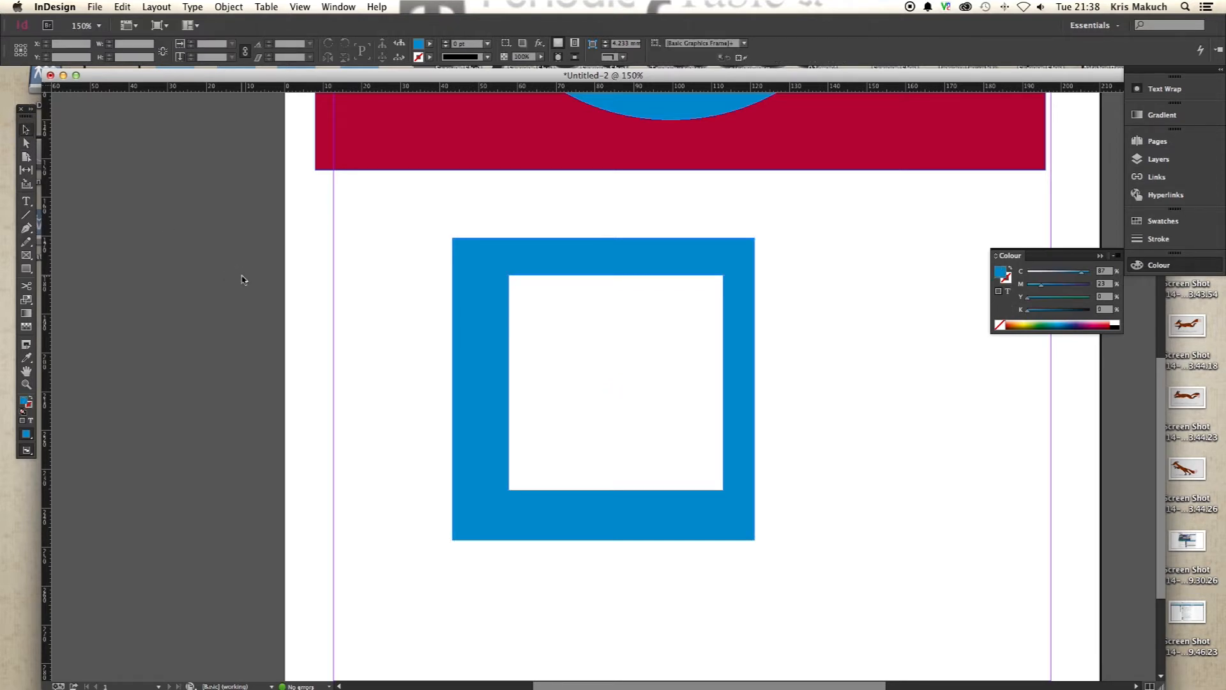
left_click(658, 349)
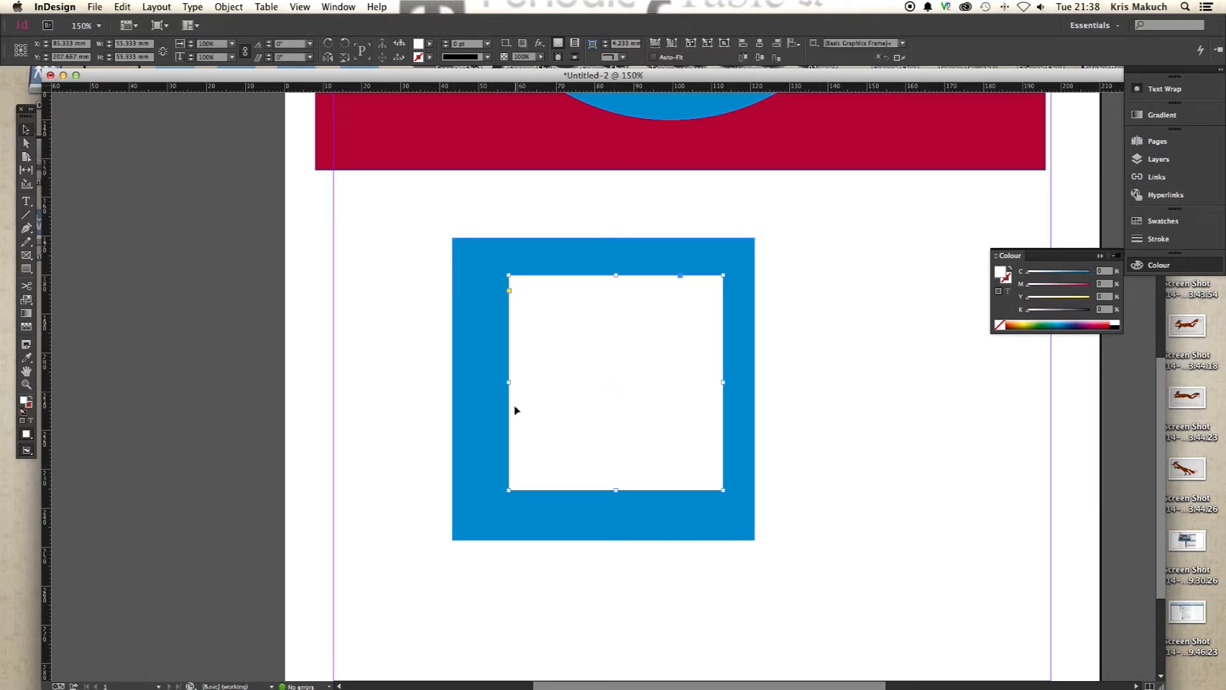
left_click(26, 143)
key("v")
left_click(235, 6)
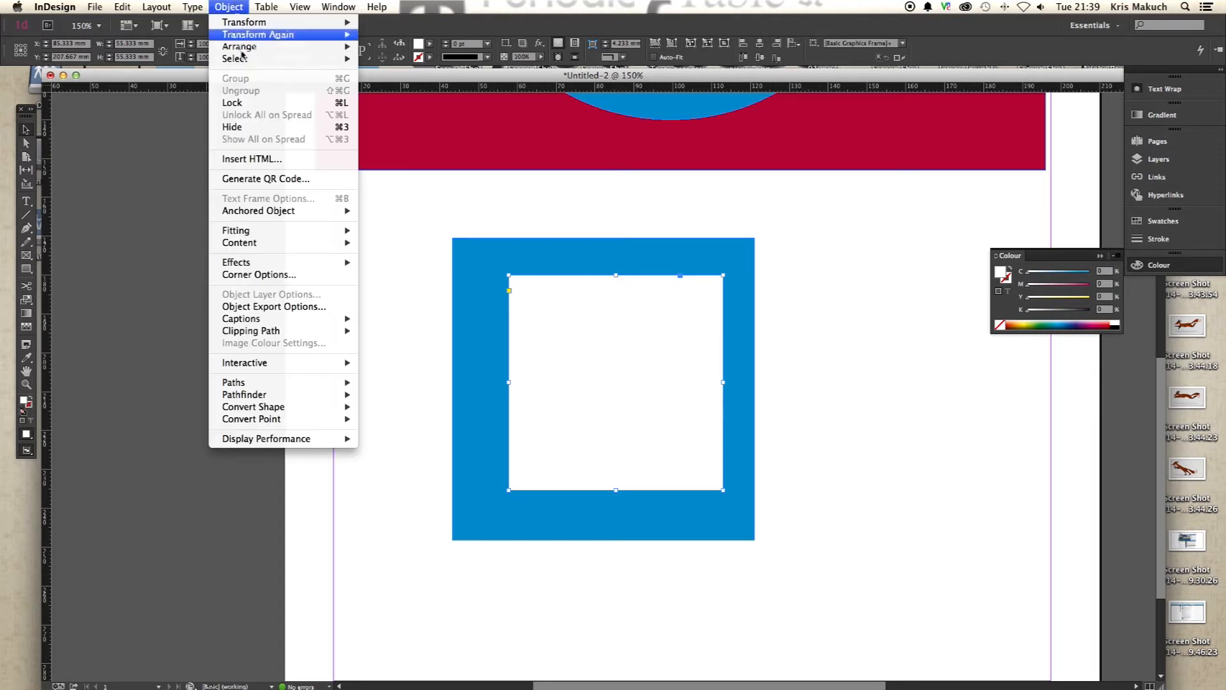
mouse_move(295, 382)
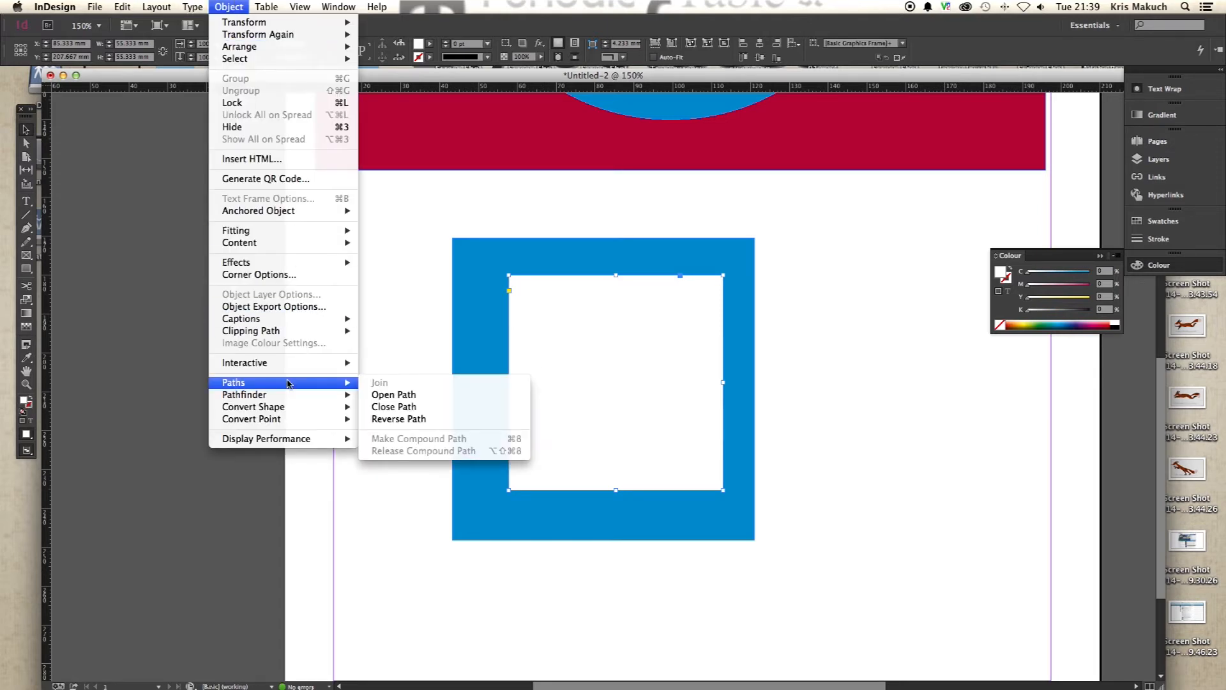
left_click(396, 420)
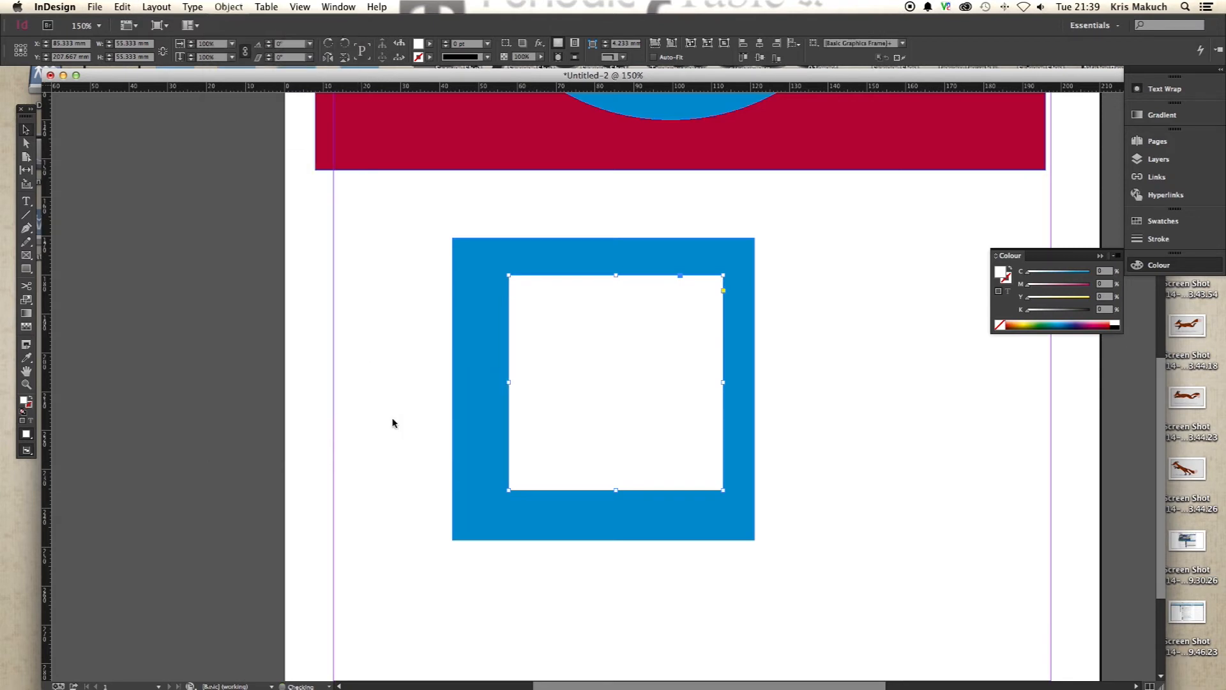
- Select the blue square together with the reversed white square and make them a compound path
left_click_drag(414, 216, 776, 556)
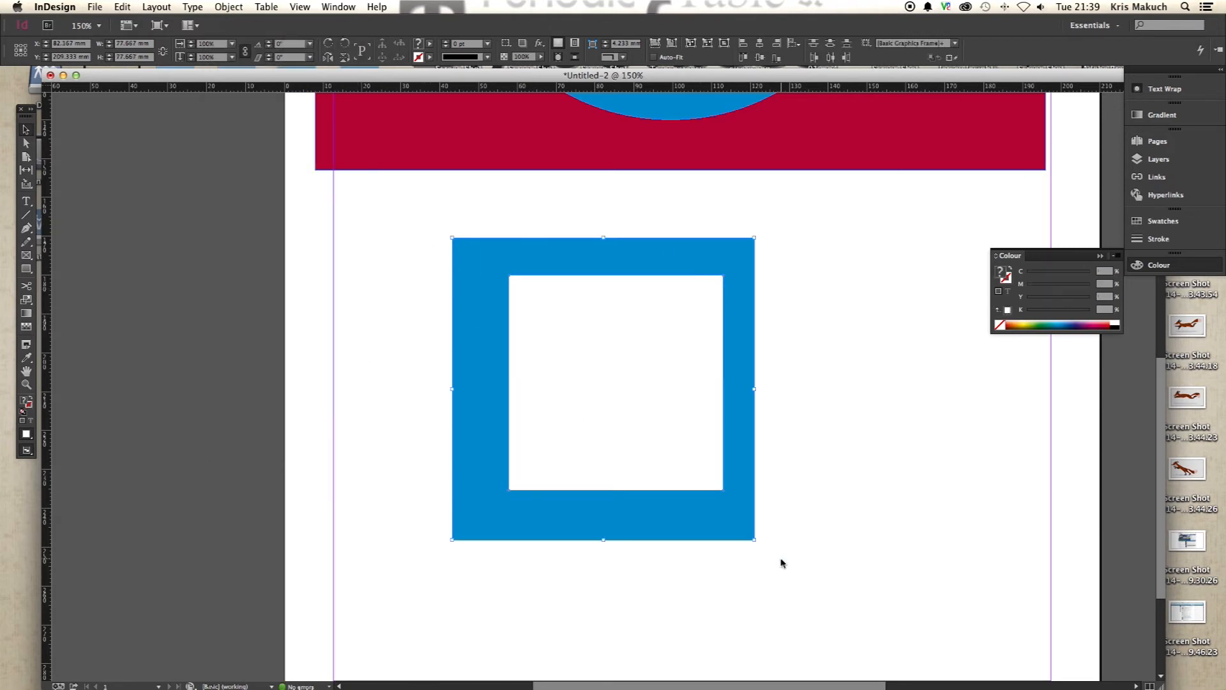
left_click(228, 7)
mouse_move(301, 381)
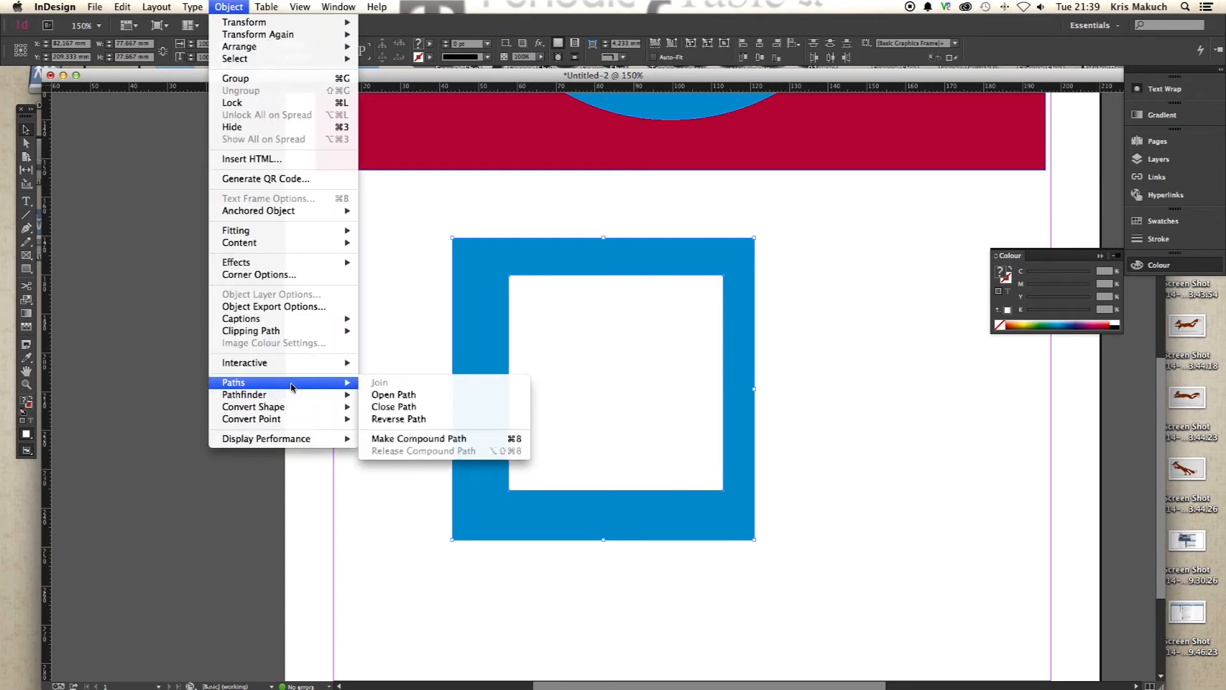
left_click(409, 439)
- Move the square frame across the crimson rectangle's lower-left corner and the page's left edge to check its see-through centre
left_click_drag(501, 343, 458, 175)
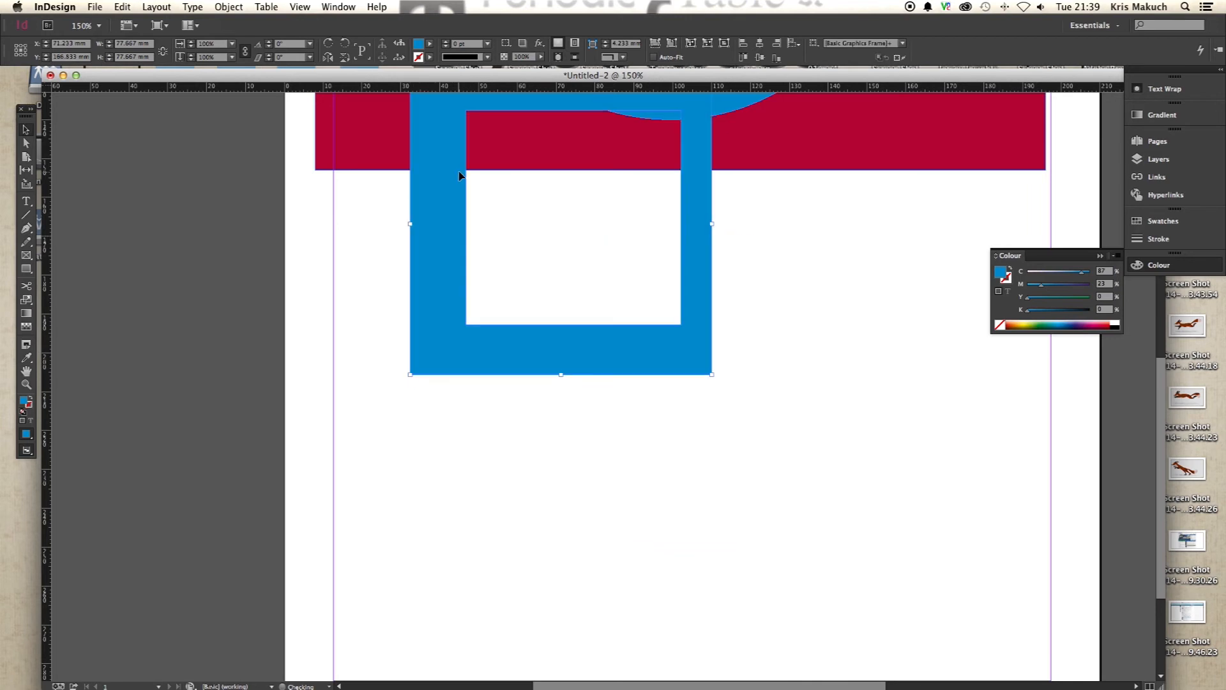
scroll(438, 186, "up", 5)
key("super+minus")
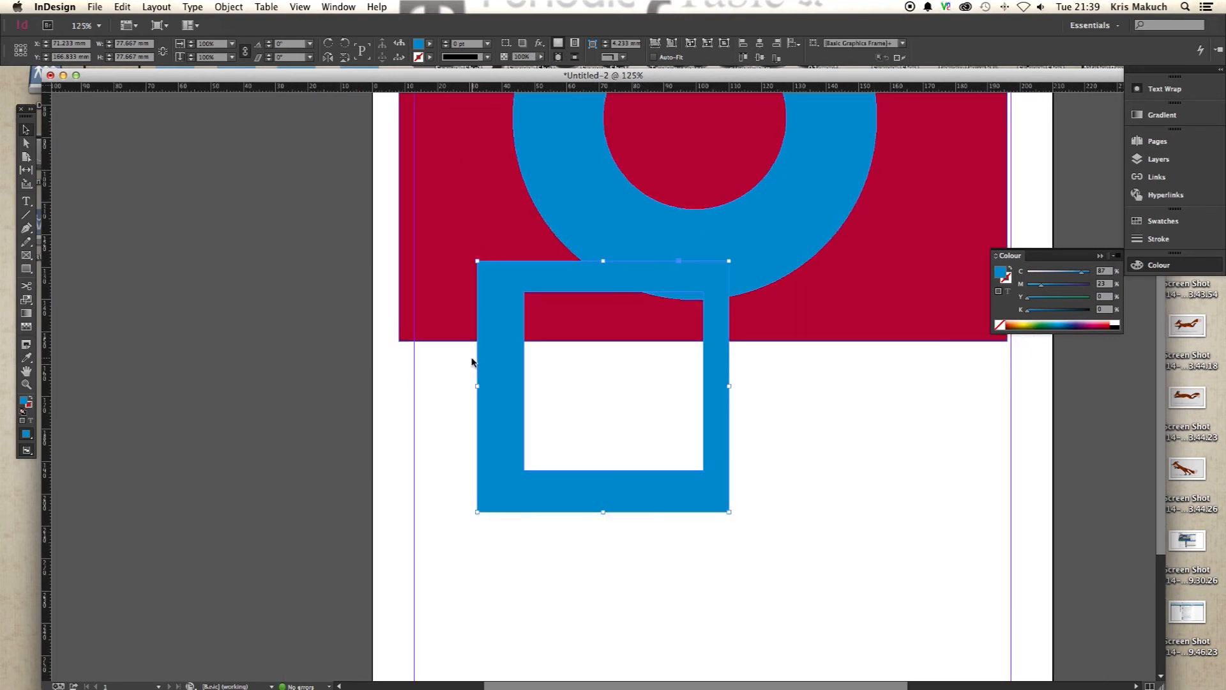
key("super+minus")
scroll(526, 424, "up", 1)
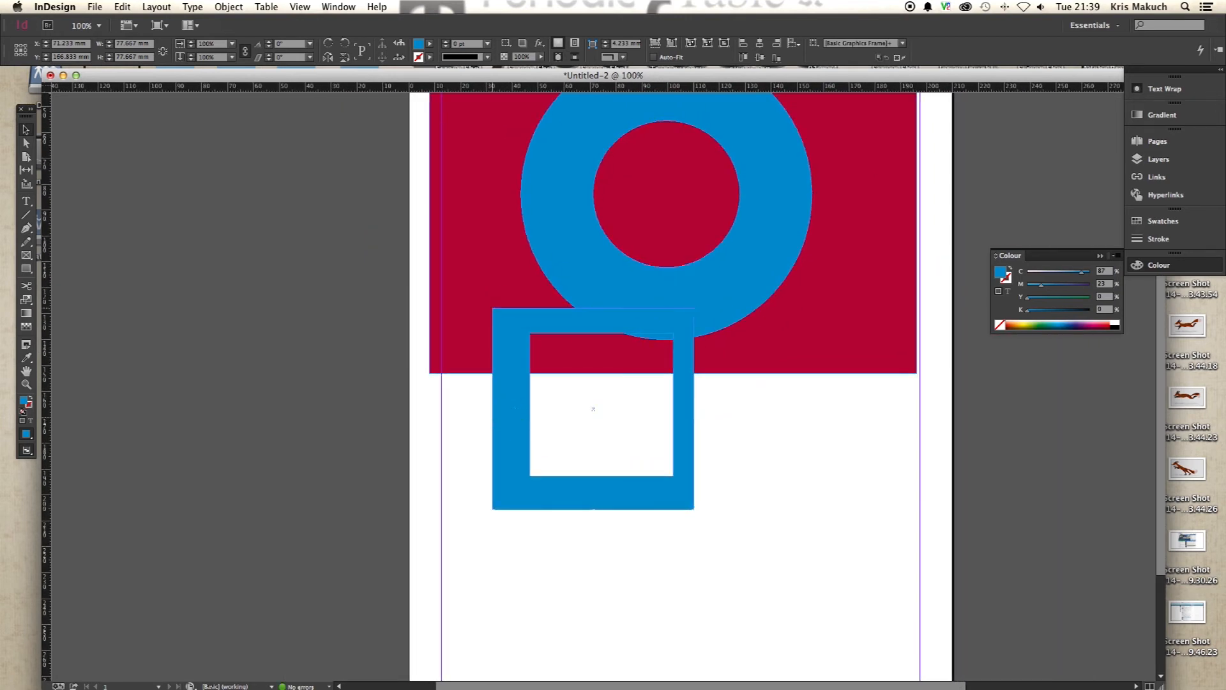
left_click_drag(504, 419, 426, 386)
scroll(449, 396, "up", 1)
left_click_drag(576, 375, 497, 381)
scroll(498, 380, "up", 1)
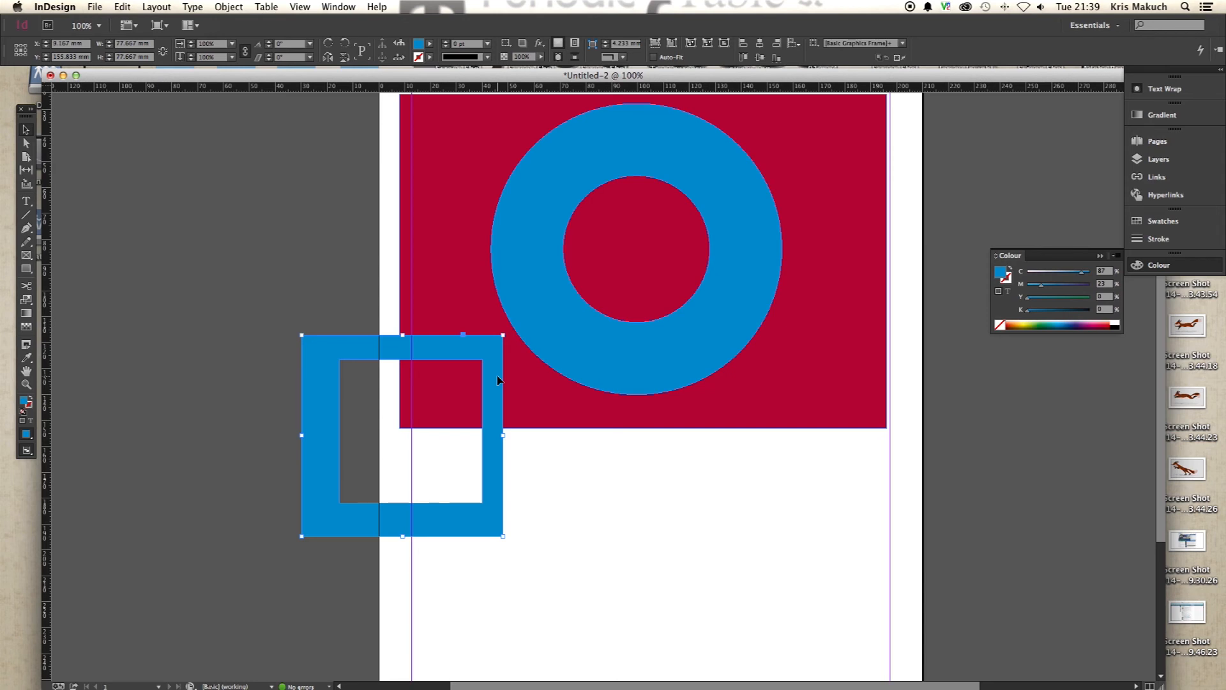
scroll(498, 381, "up", 3)
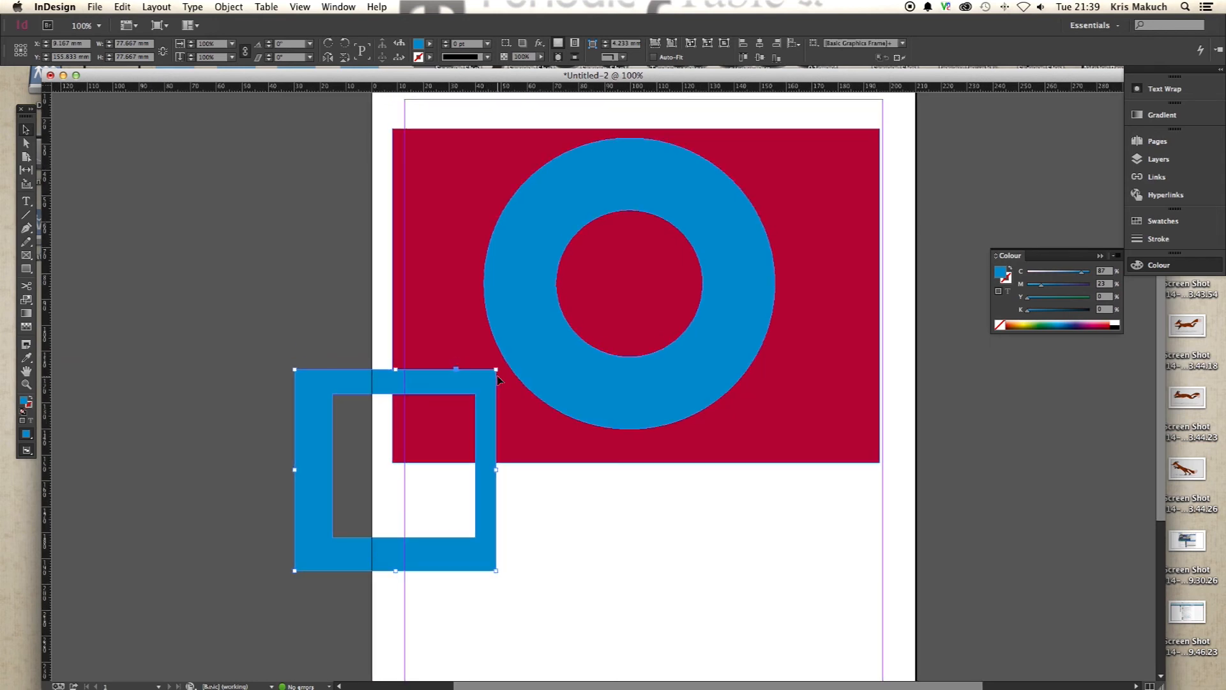